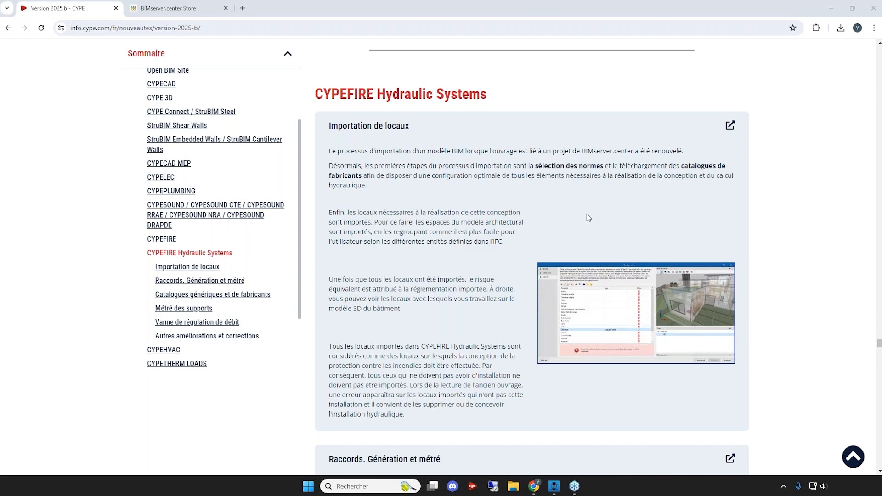
- Read the CYPEFIRE Hydraulic Systems release notes on room import, fittings generation and take-off, and generic and manufacturer catalogues
scroll(497, 196, down, 1)
scroll(496, 196, down, 5)
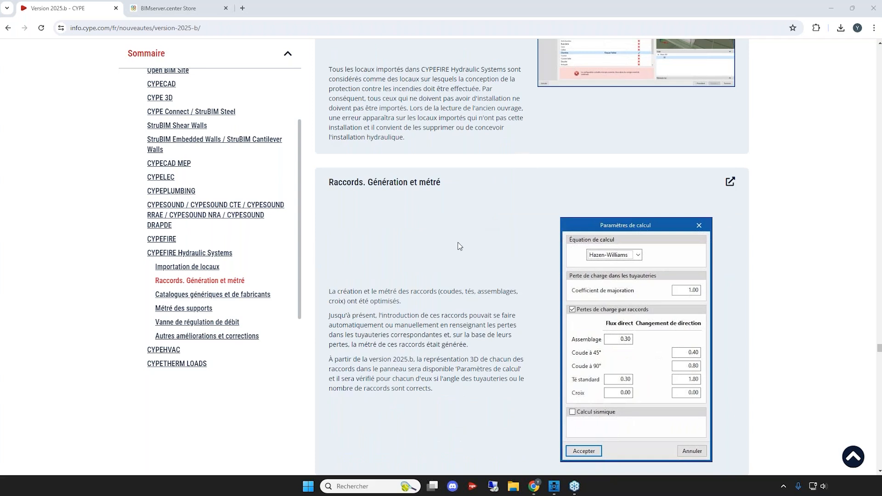
scroll(459, 246, down, 1)
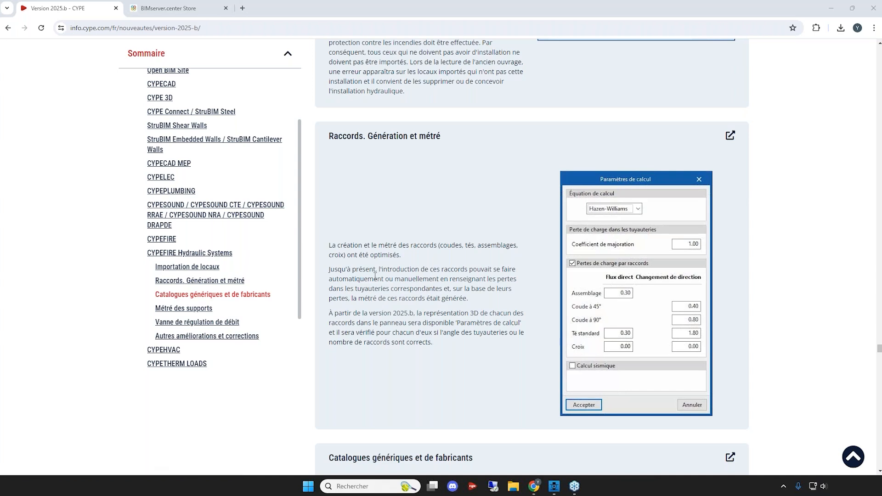
scroll(376, 275, down, 2)
scroll(400, 278, down, 4)
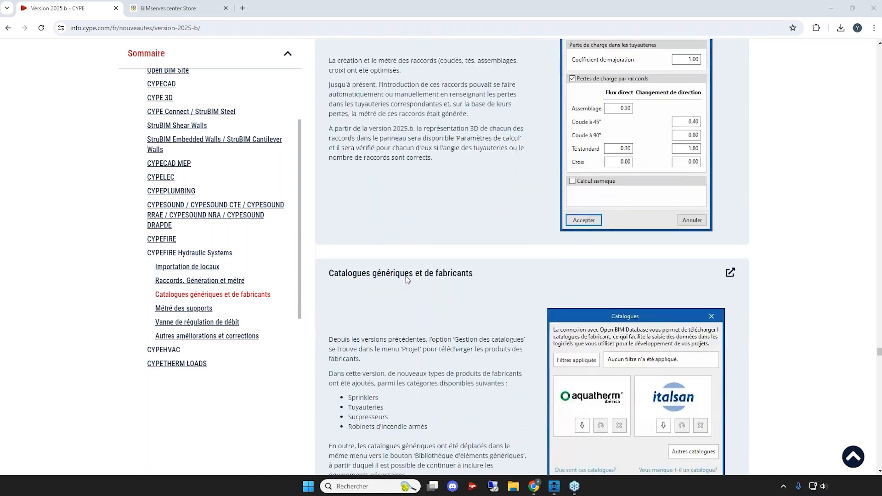
scroll(406, 278, down, 1)
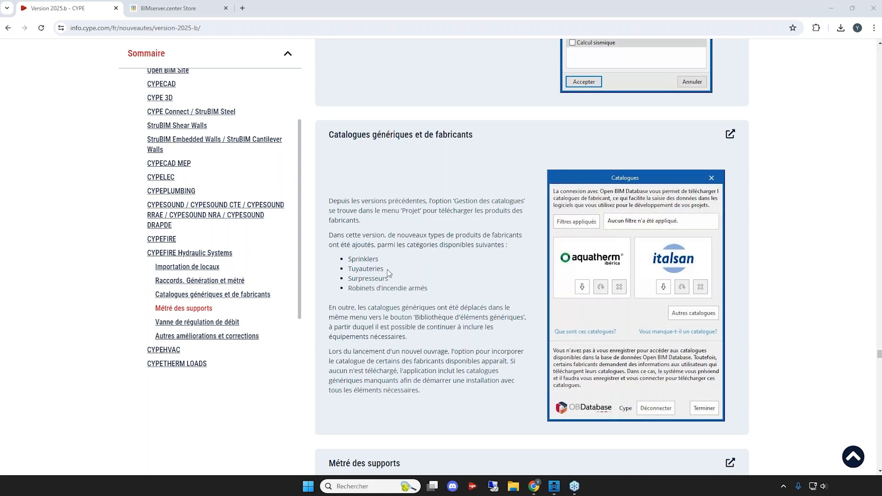
drag(348, 258, 428, 288)
click(427, 288)
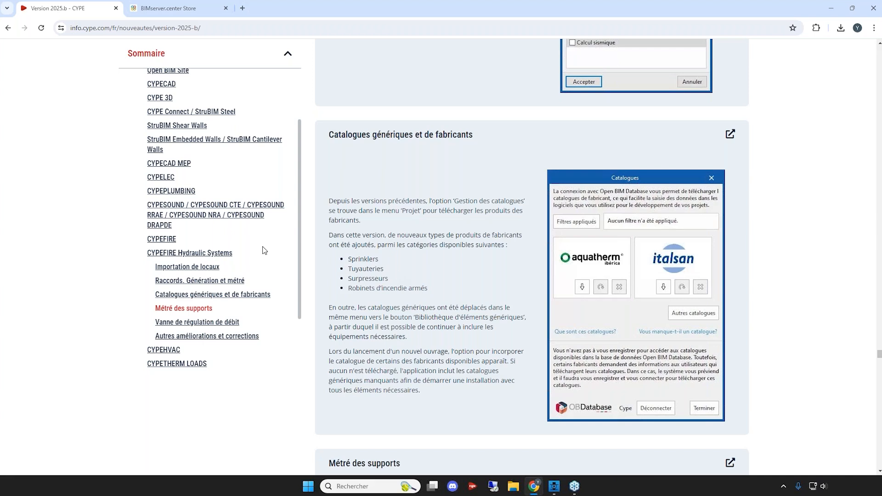
- Review the release notes on support take-off, the flow control valve and other improvements, then return to the start of the CYPEFIRE Hydraulic Systems section
scroll(456, 274, down, 5)
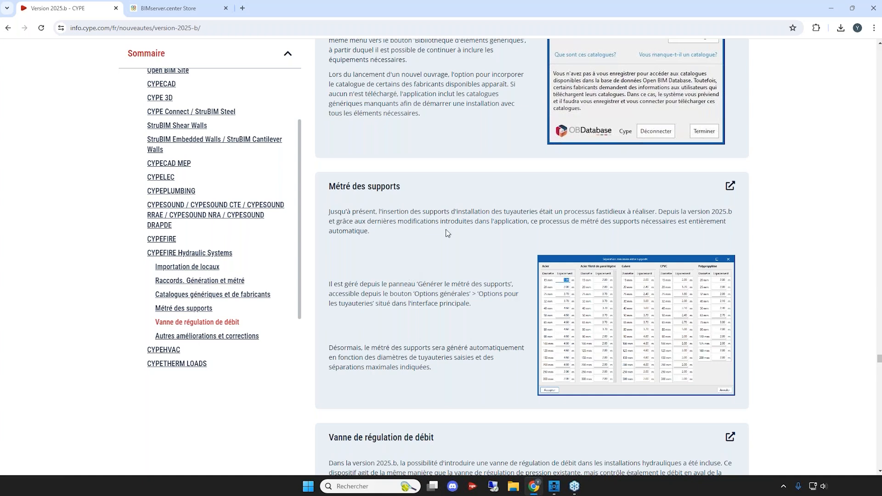
scroll(438, 152, down, 2)
scroll(461, 305, down, 2)
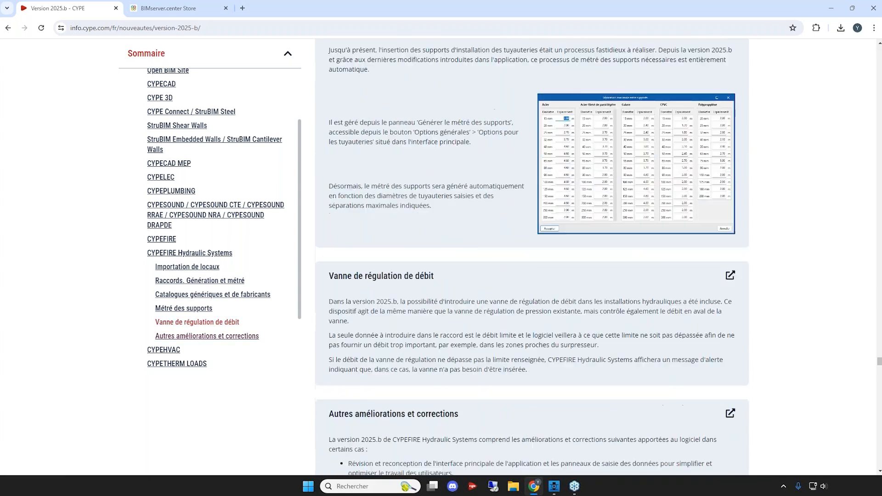
scroll(532, 256, down, 1)
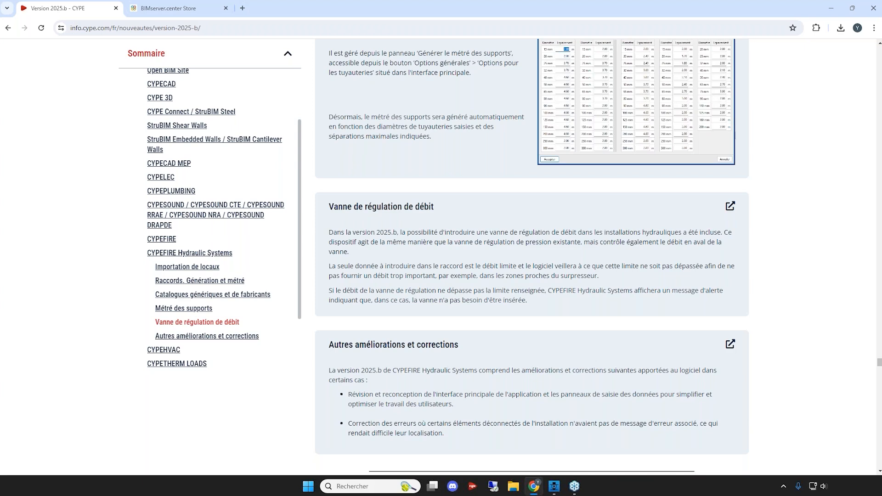
scroll(798, 382, down, 1)
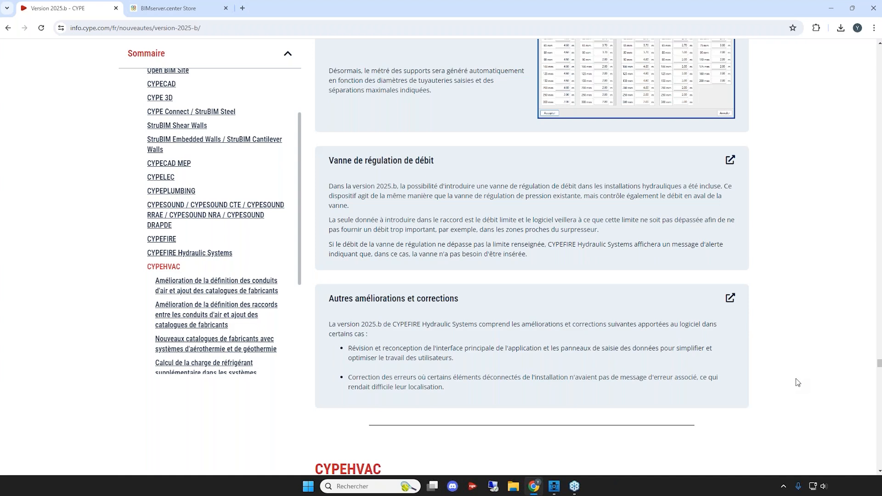
scroll(596, 289, up, 1)
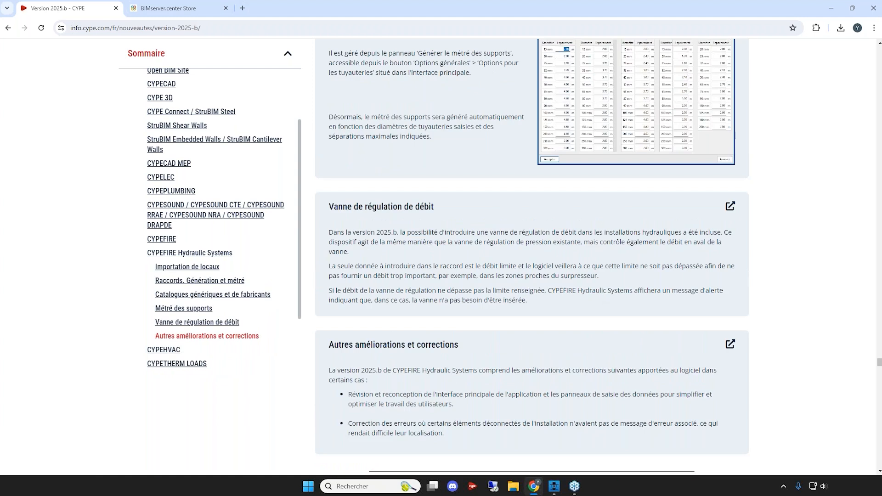
scroll(616, 257, up, 3)
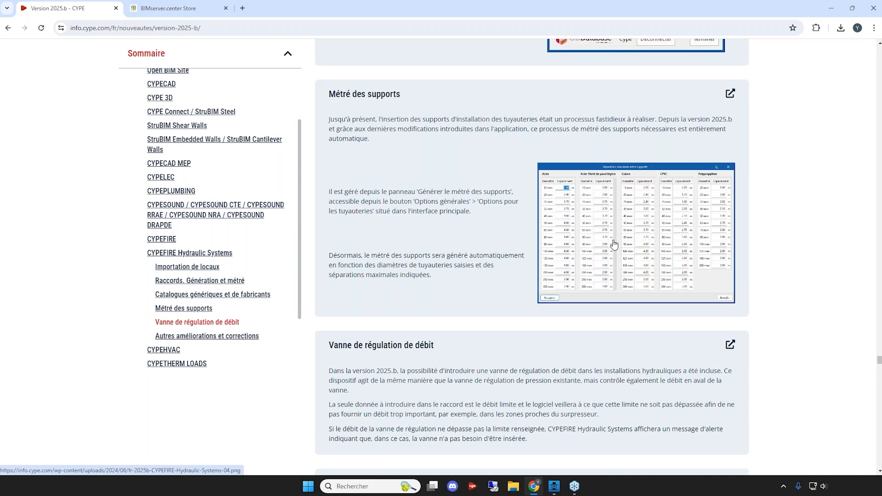
scroll(604, 244, up, 1)
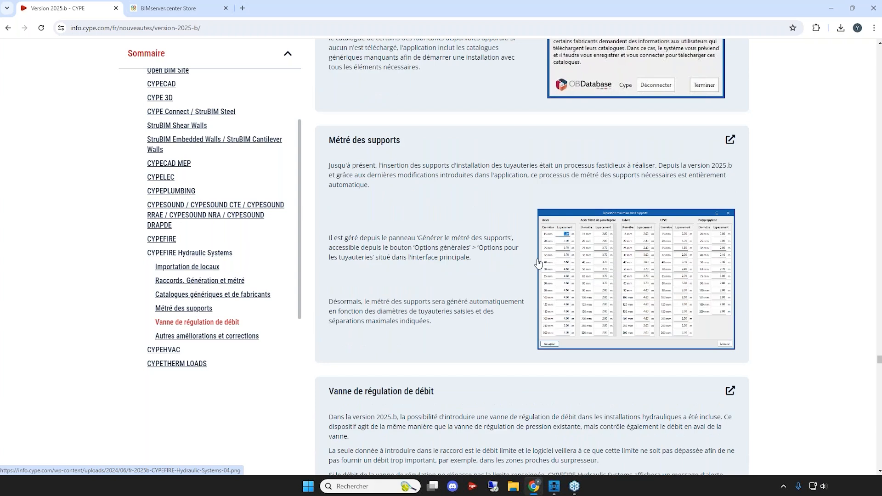
click(195, 254)
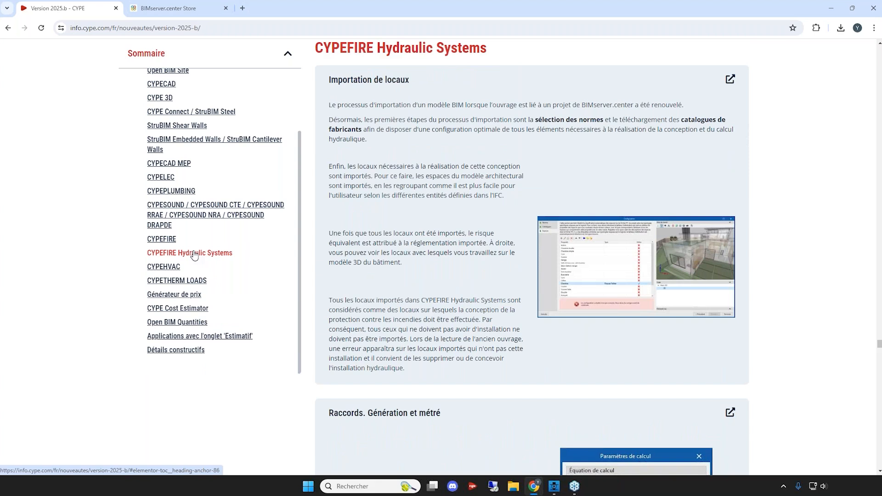
- Show the BIMserver.center Store, then launch CYPEFIRE Hydraulic Systems from the MEP (Mechanical and Plumbing) applications in CYPE Menu
click(181, 10)
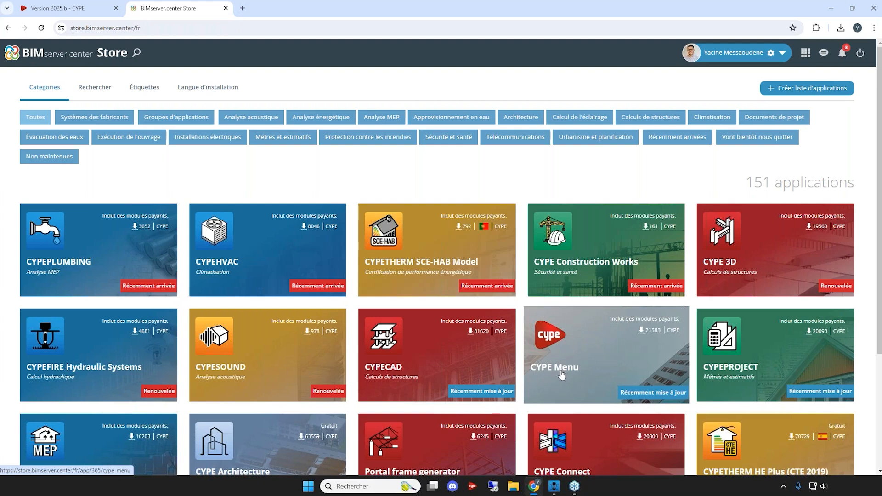
click(472, 486)
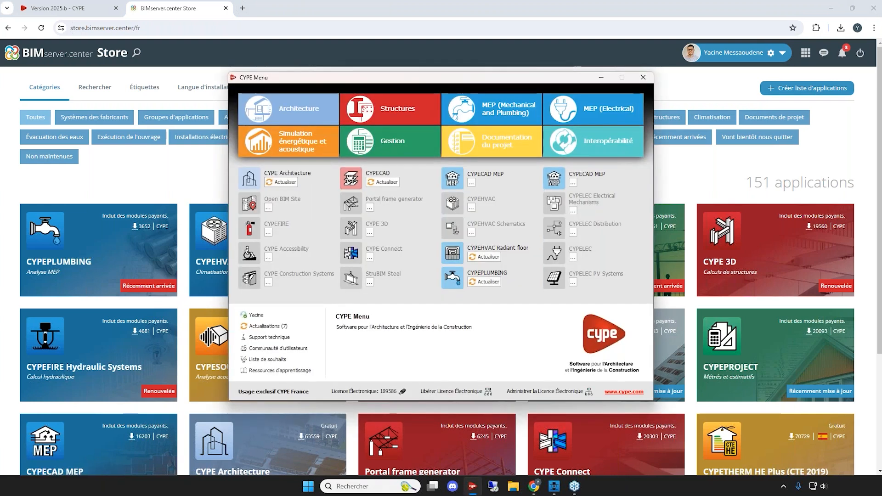
click(509, 120)
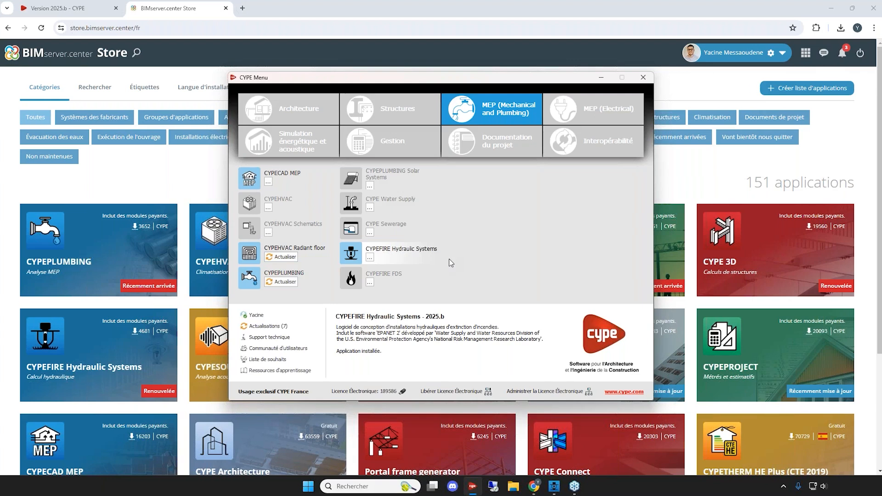
click(351, 253)
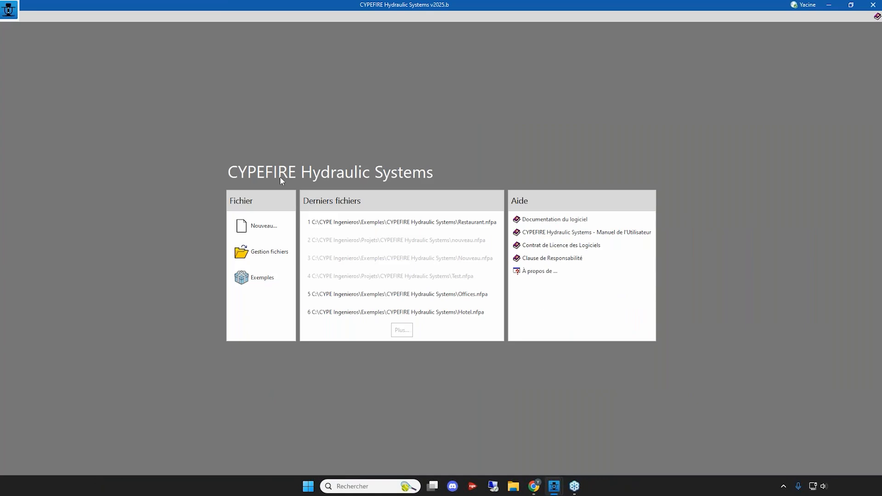
click(256, 228)
text(Webinaire)
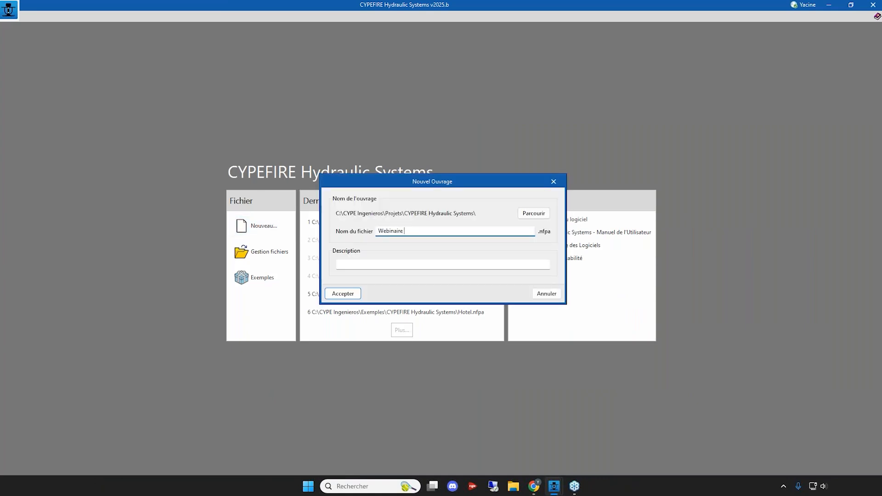
click(341, 294)
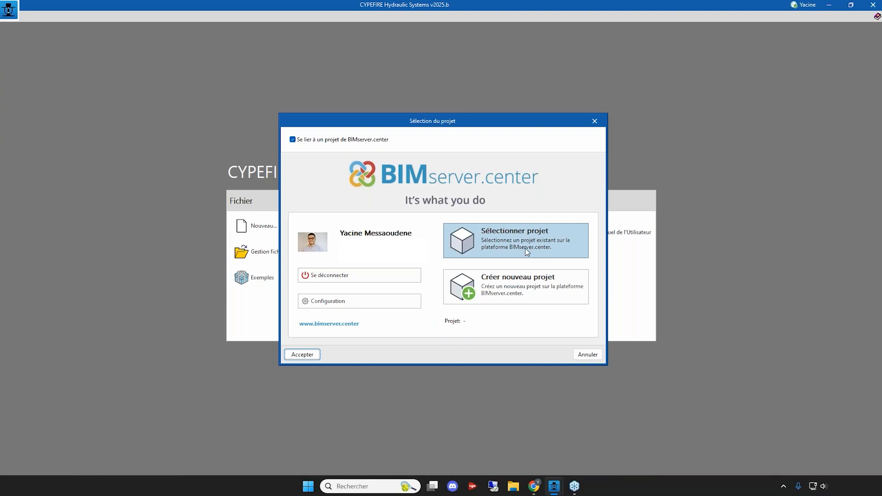
click(461, 236)
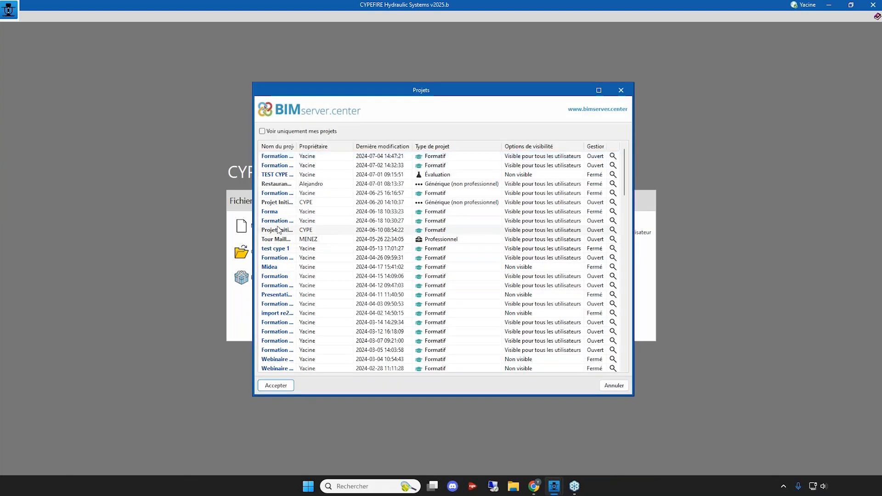
double_click(278, 229)
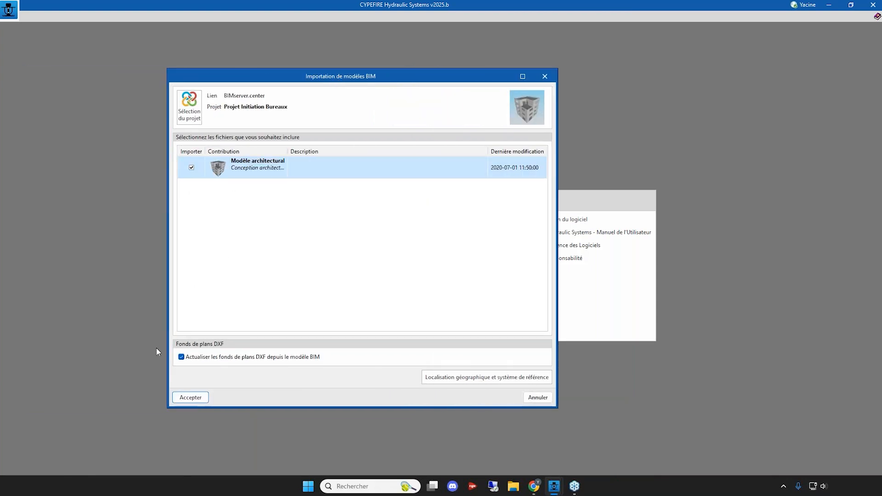
click(191, 400)
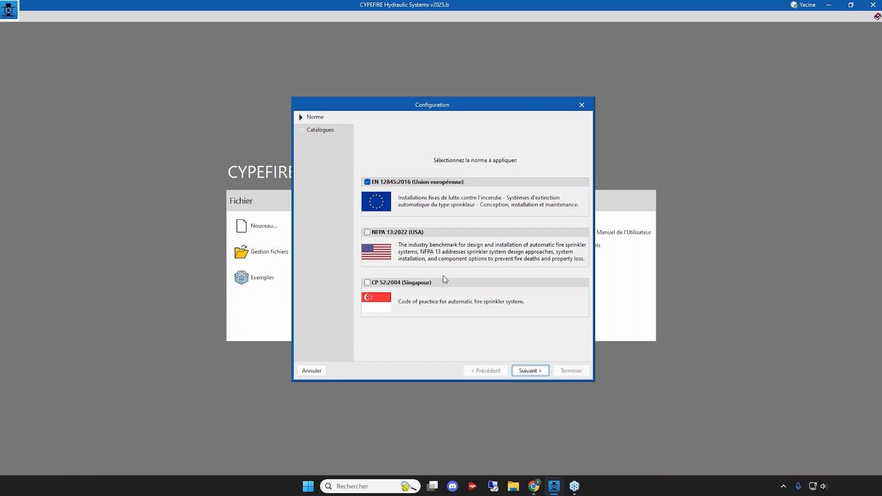
click(583, 106)
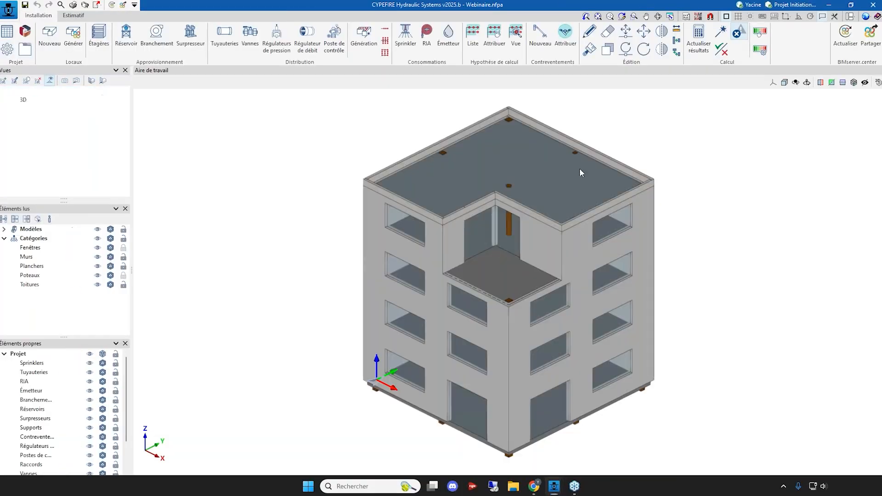
click(873, 6)
click(441, 263)
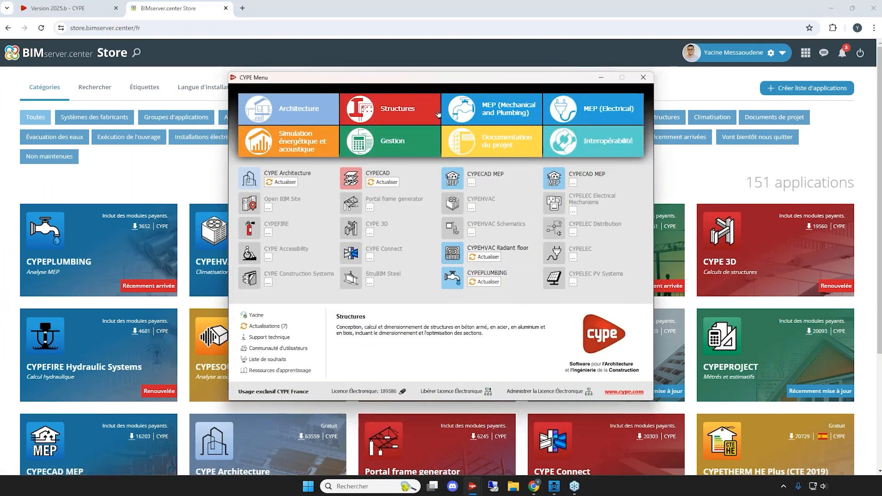
- Relaunch CYPEFIRE Hydraulic Systems from CYPE Menu and create a new job with the file name Webinaire
click(454, 113)
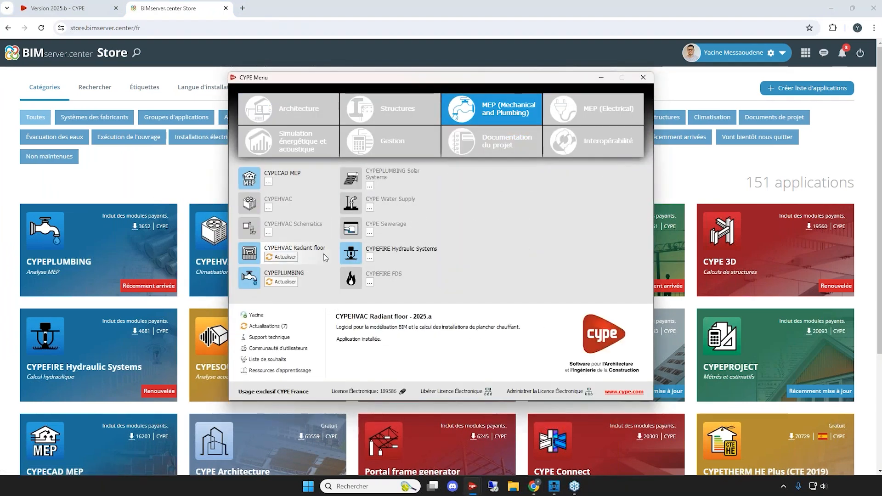
click(347, 252)
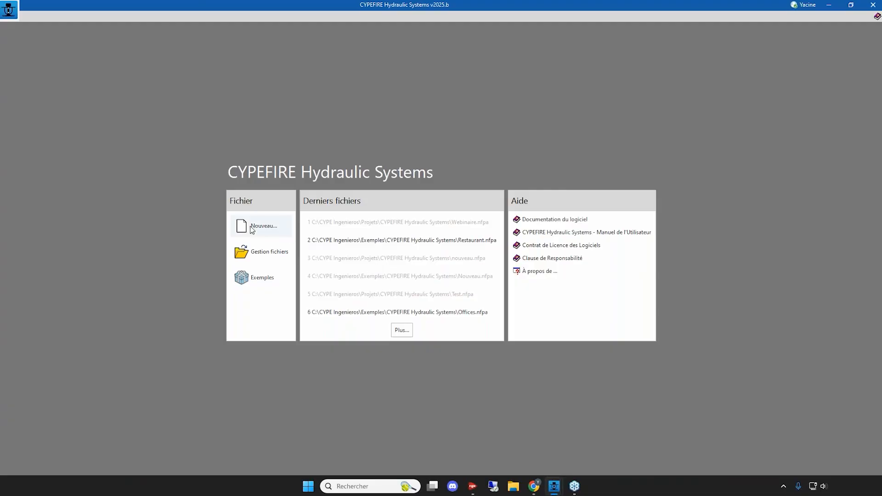
click(289, 235)
text(Webinaire)
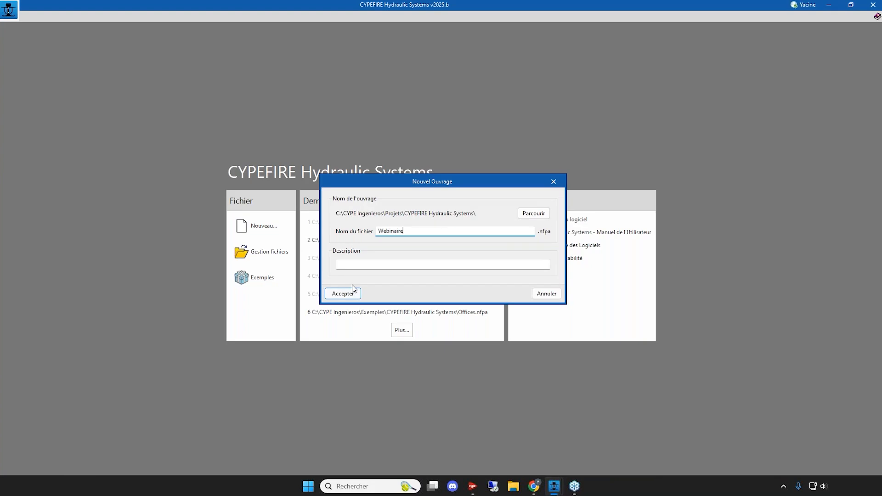
click(350, 292)
- Link the job to the BIMserver.center project Restaurant - FDS and import only its Restaurantt architectural model
click(490, 230)
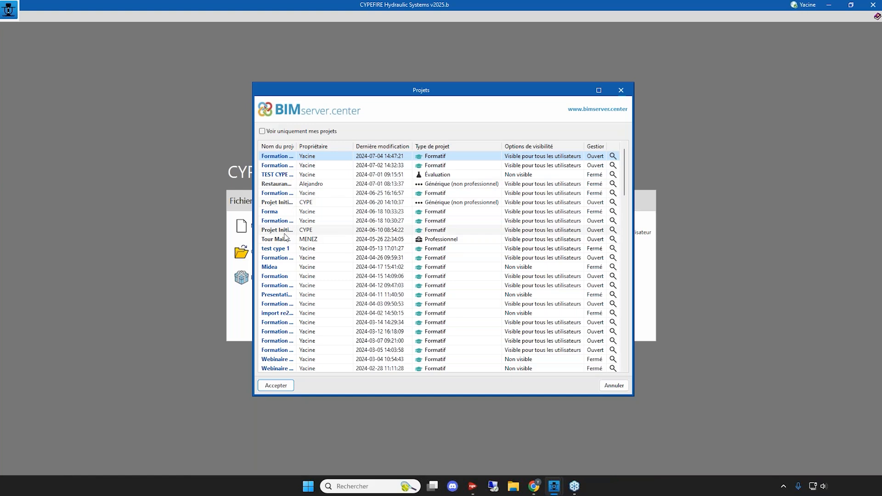
scroll(283, 212, down, 4)
scroll(283, 208, up, 4)
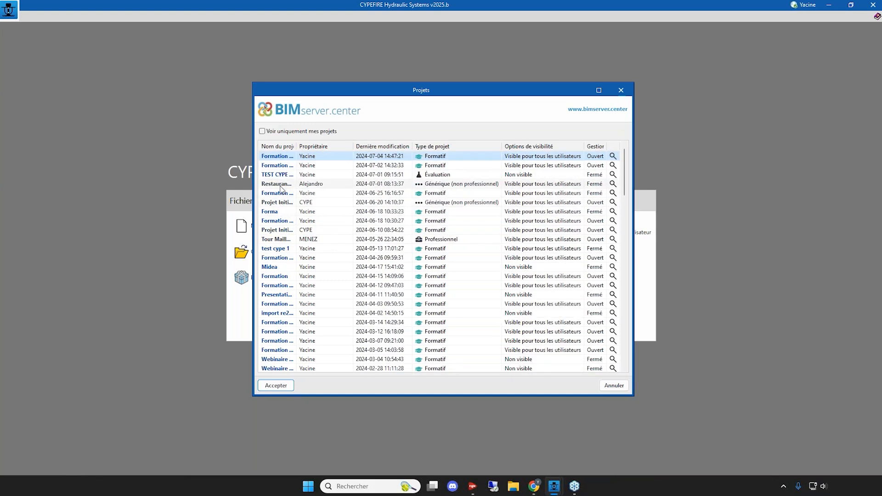
double_click(280, 184)
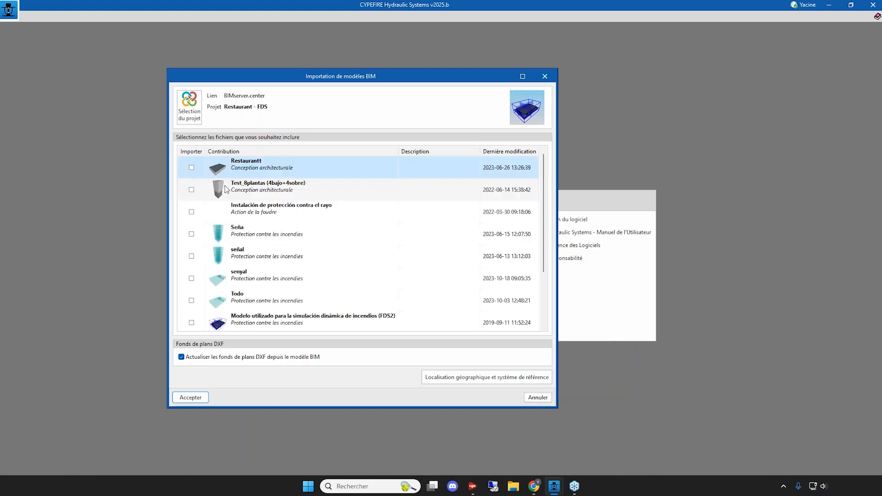
click(191, 167)
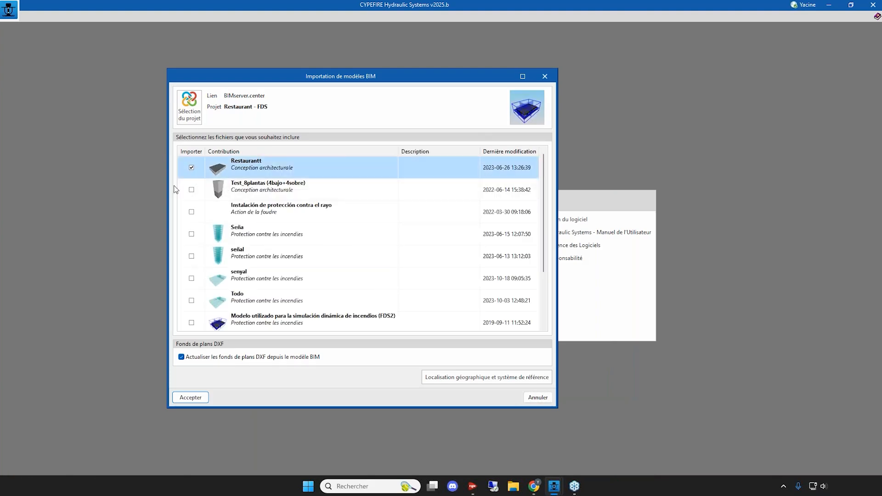
click(196, 395)
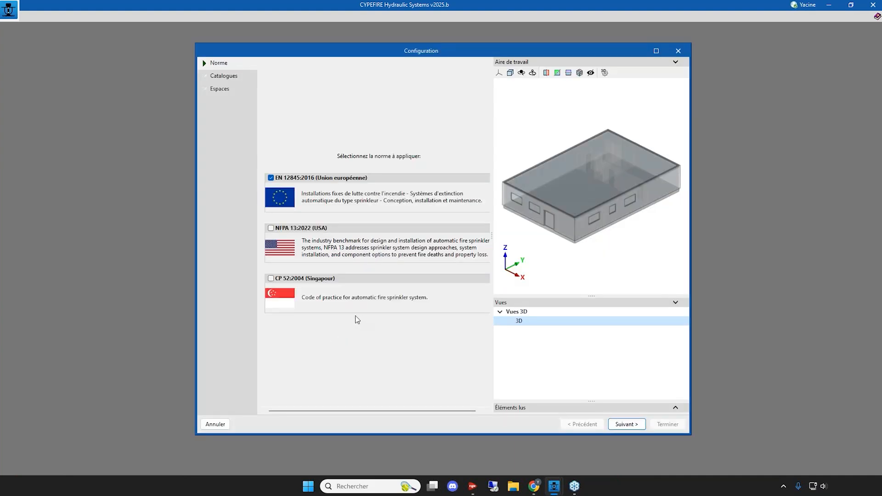
scroll(583, 248, down, 1)
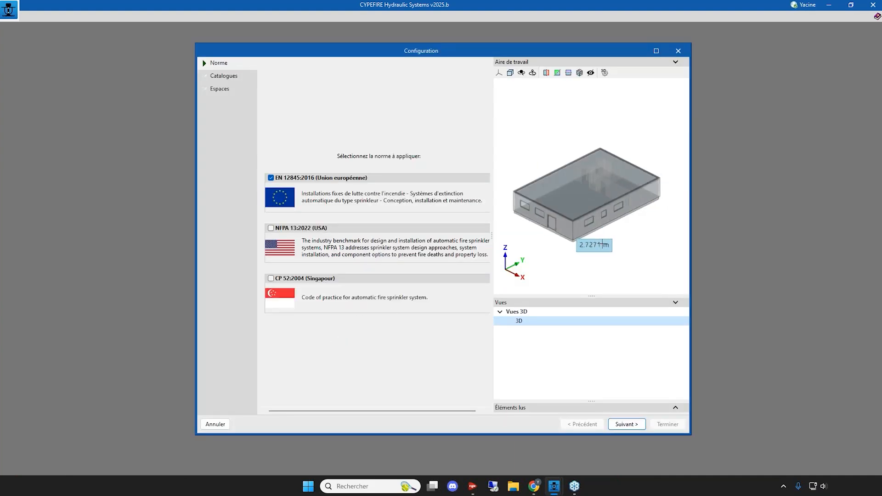
mouse_move(606, 239)
shift+middle_down()
mouse_move(629, 210)
mouse_move(603, 242)
shift+middle_up()
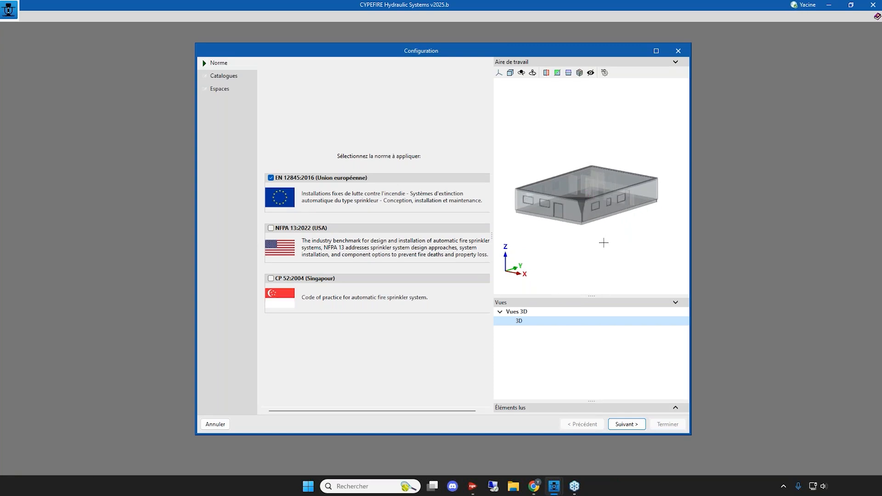
shift+middle_drag(602, 243, 568, 266)
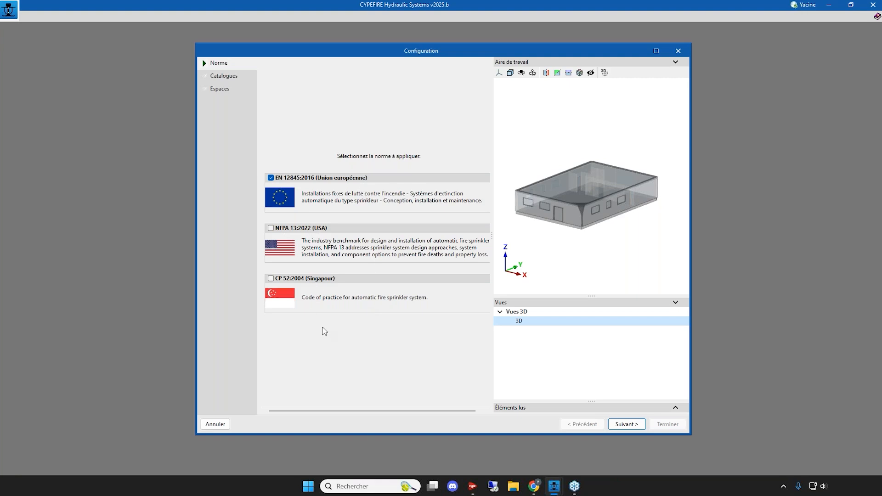
- Apply the EN 12845:2016 (Union européenne) standard to the job and proceed to the catalogue settings
click(283, 180)
click(633, 425)
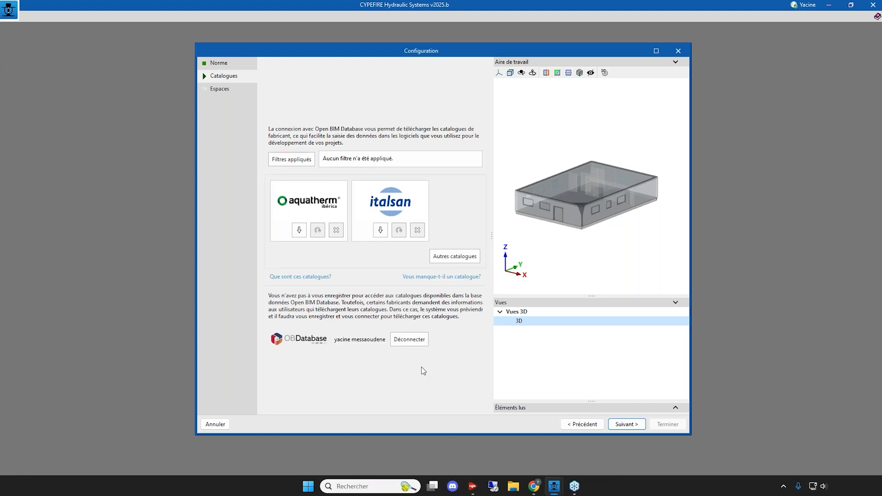
- Browse the other manufacturers' catalogues and download ABN's Tuyauteries catalogue, accepting its limitation of liability
click(452, 262)
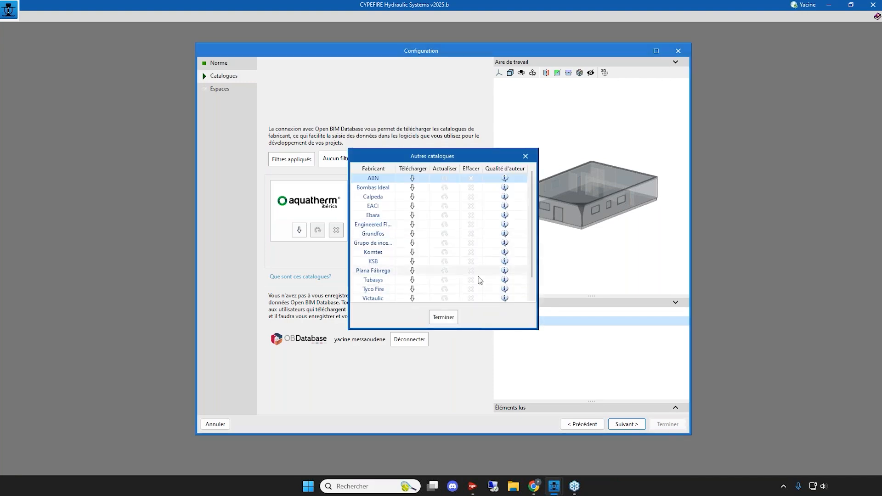
scroll(537, 220, down, 1)
scroll(390, 233, up, 1)
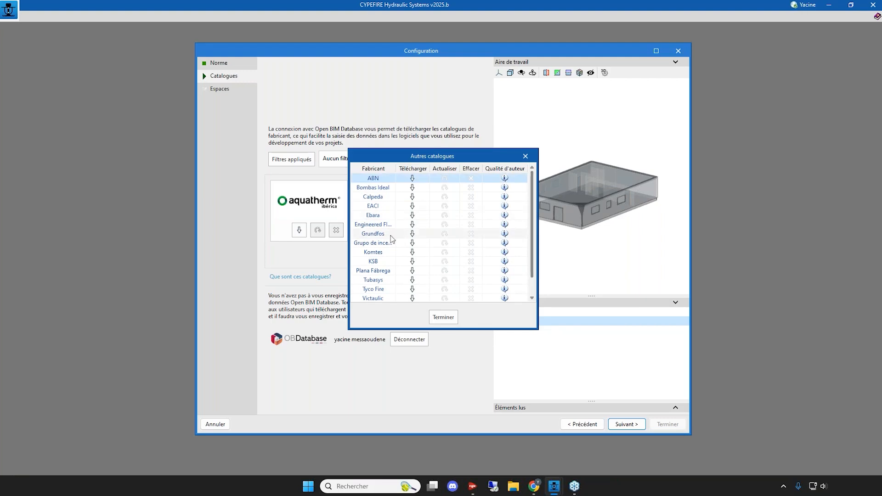
scroll(384, 268, down, 1)
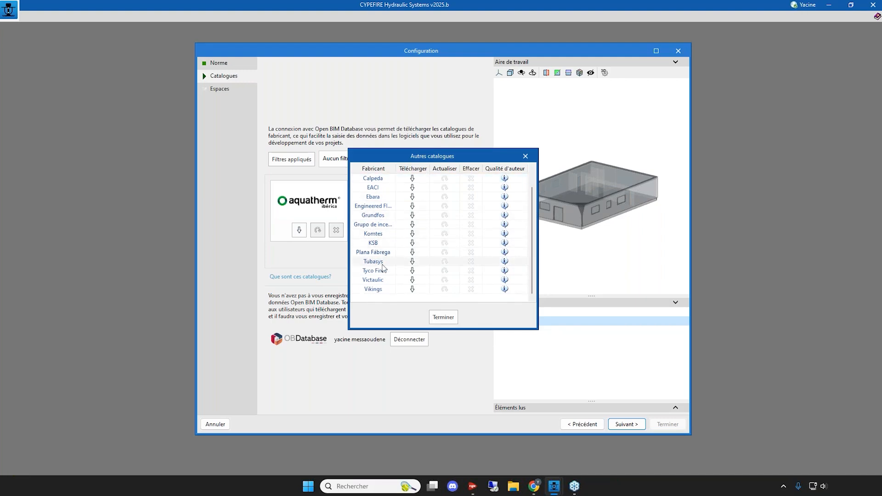
scroll(383, 267, up, 1)
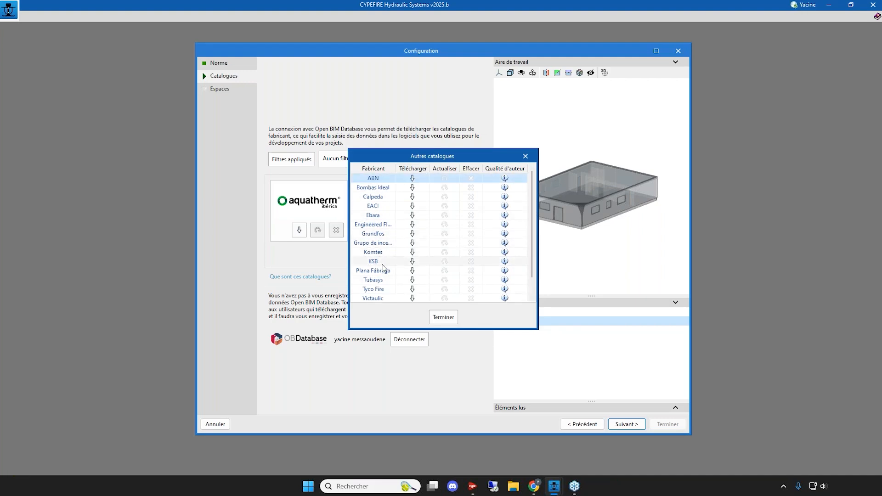
click(412, 179)
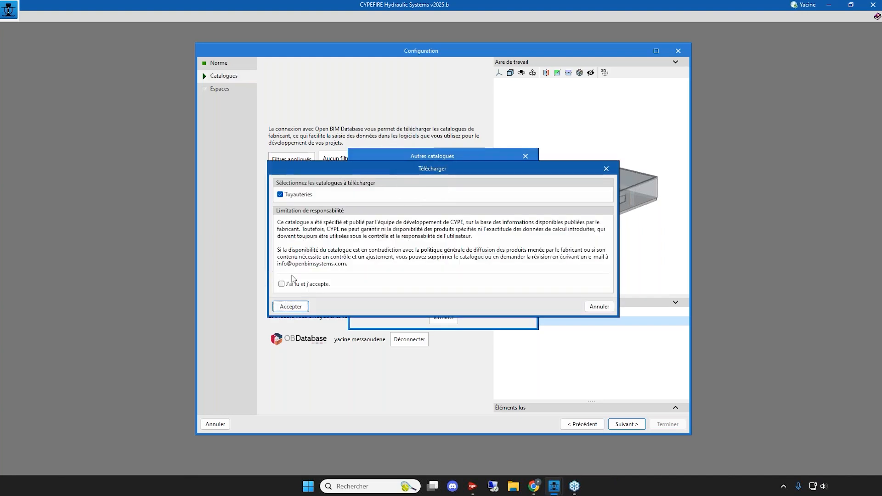
click(281, 318)
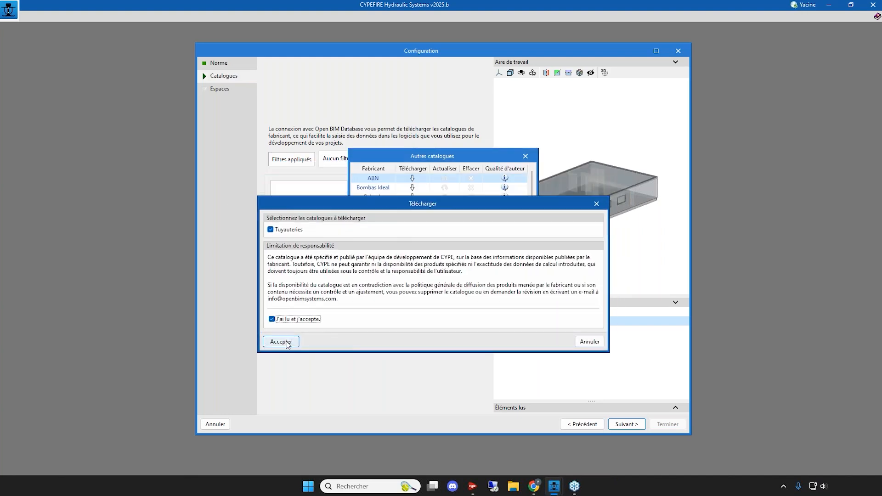
click(289, 341)
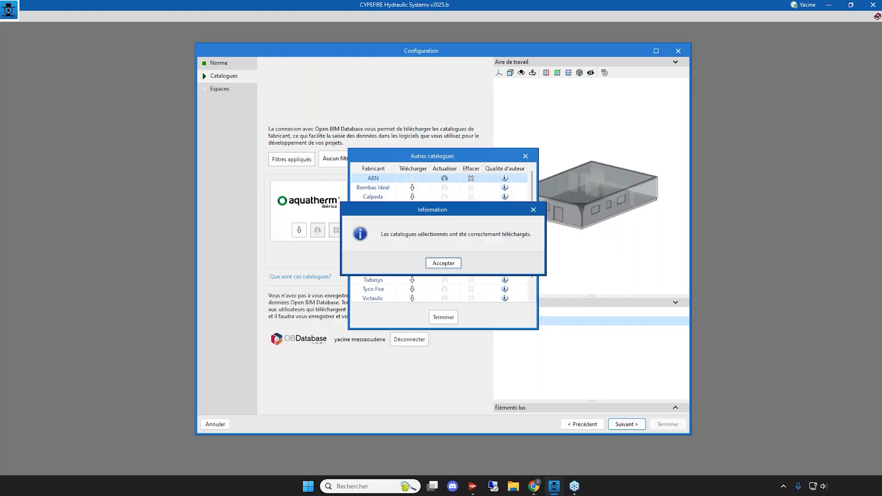
click(458, 264)
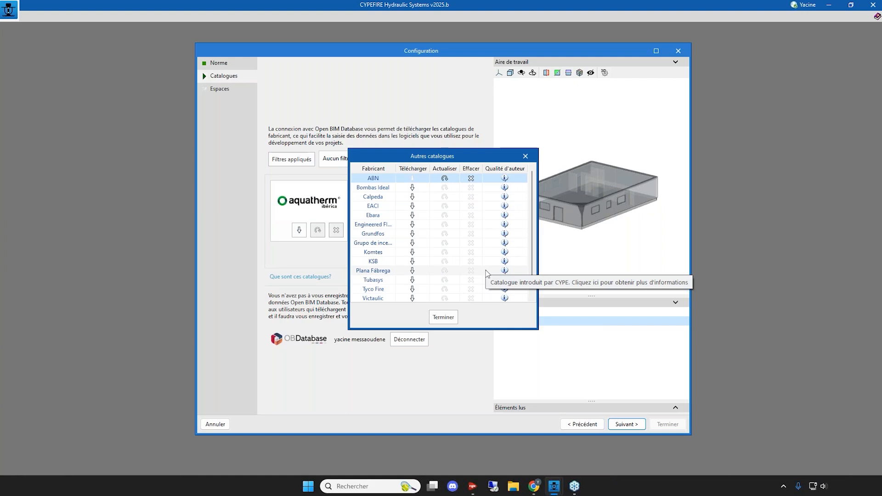
click(441, 318)
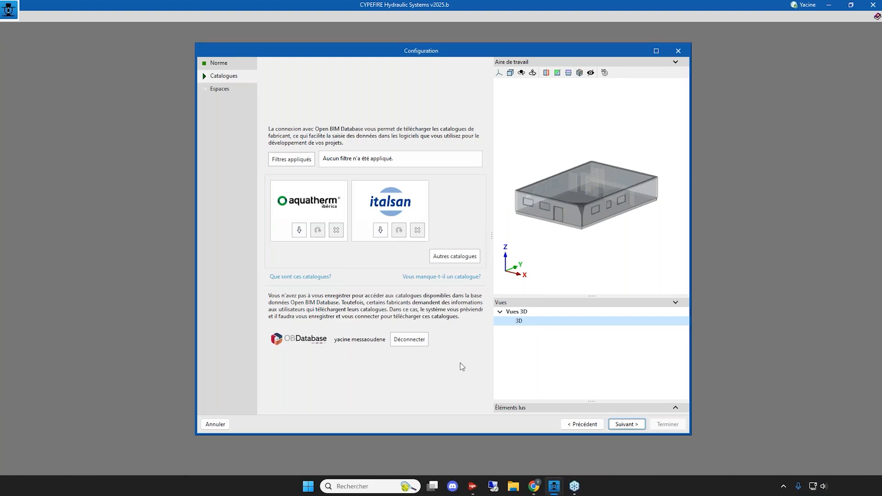
- Fill the space classification table from the IFC spaces' Type Name property
click(634, 426)
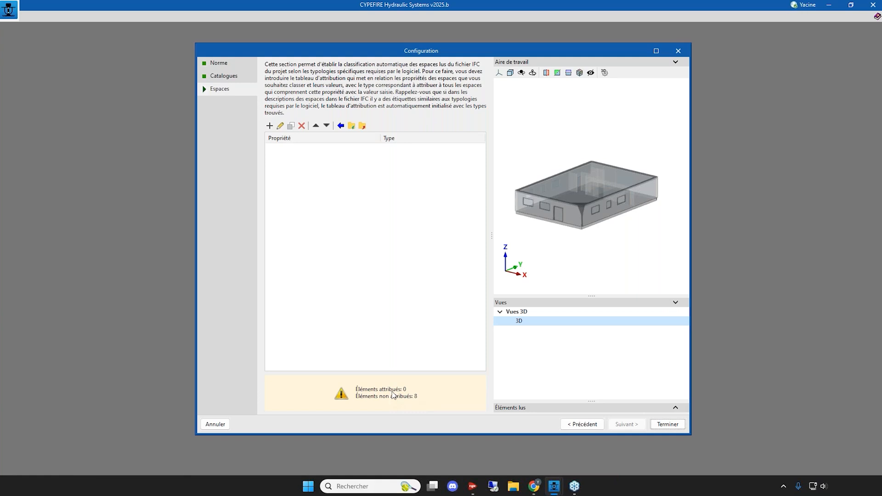
click(340, 125)
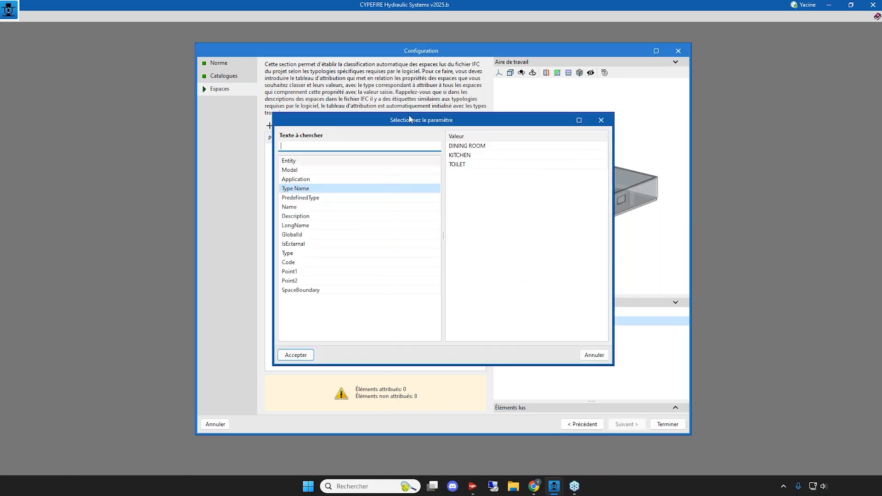
drag(414, 126, 450, 140)
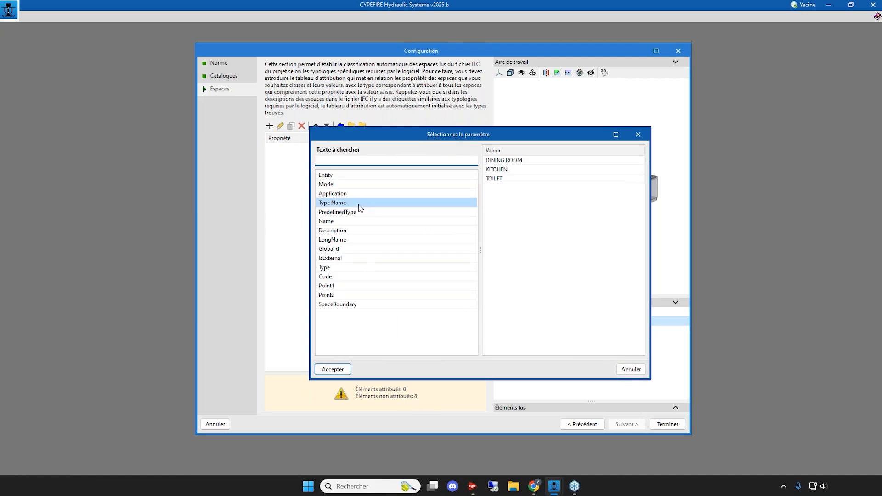
click(358, 221)
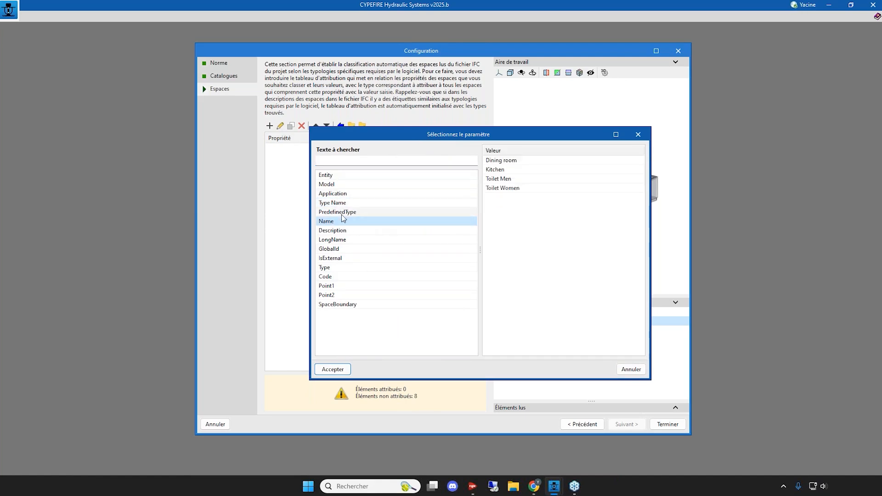
click(360, 203)
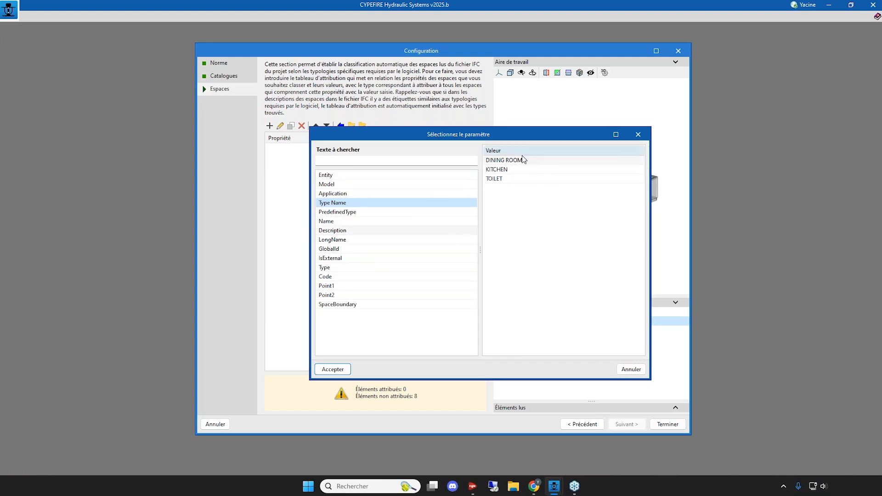
click(332, 369)
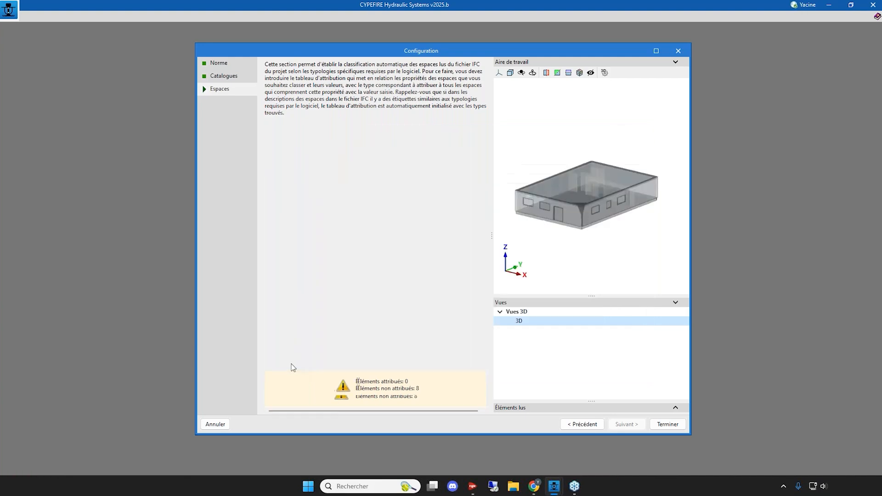
click(435, 264)
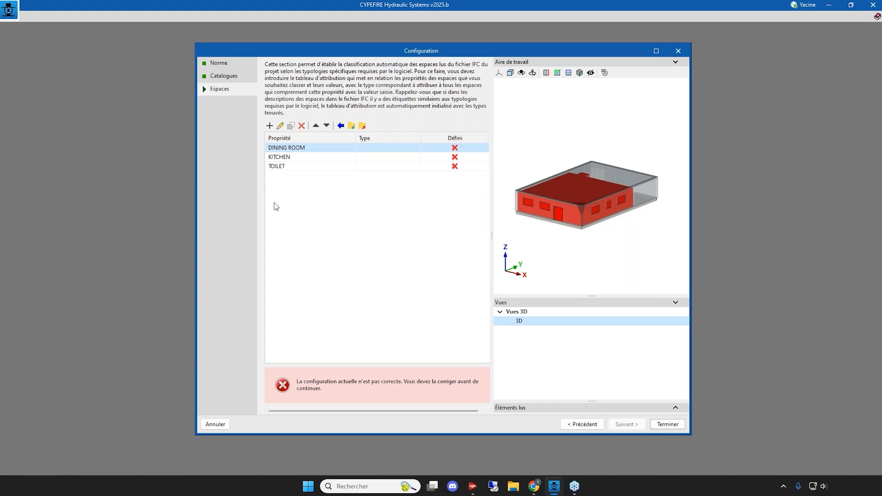
- Assign the hazard type Risques Moyens (Groupe 3) to the DINING ROOM spaces
double_click(281, 148)
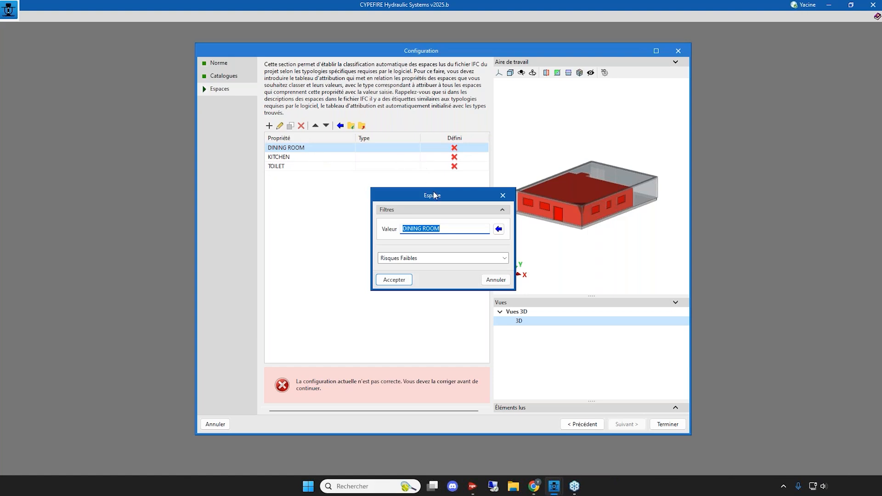
drag(436, 195, 422, 196)
click(434, 230)
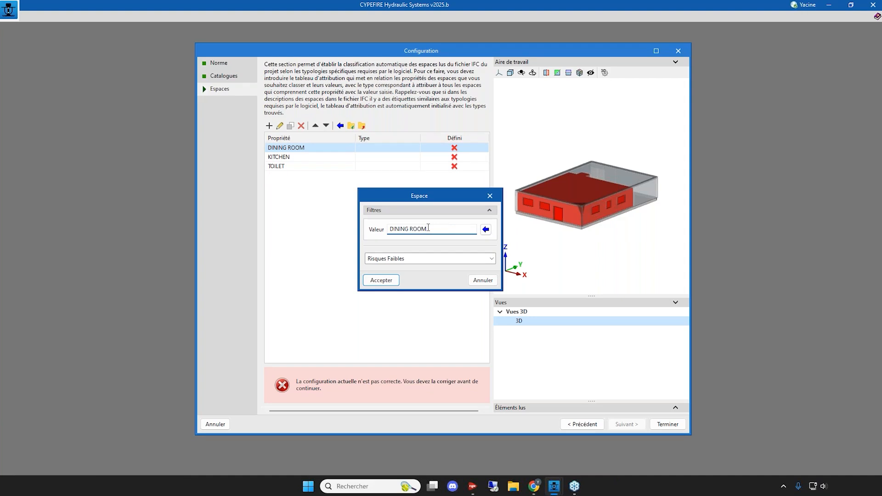
click(491, 258)
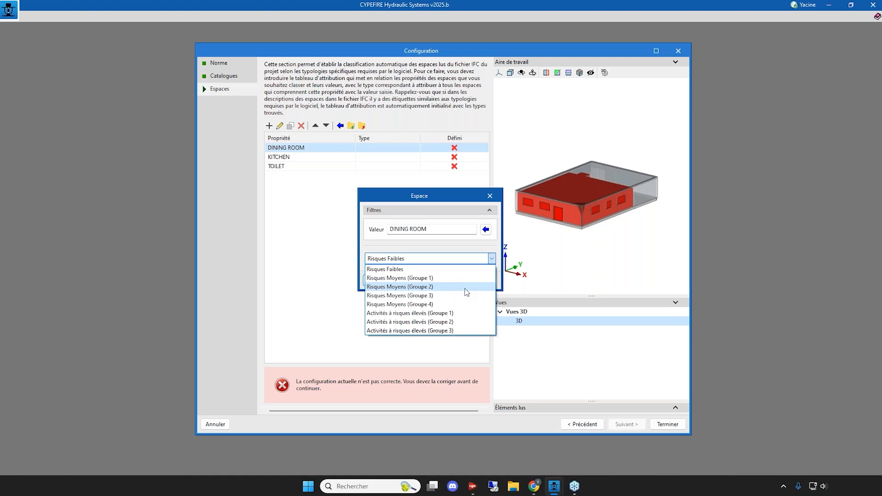
click(439, 295)
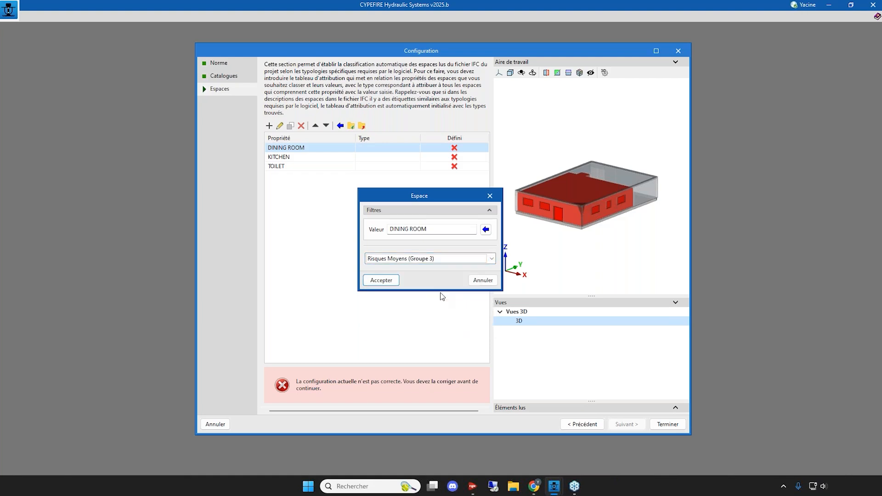
click(380, 279)
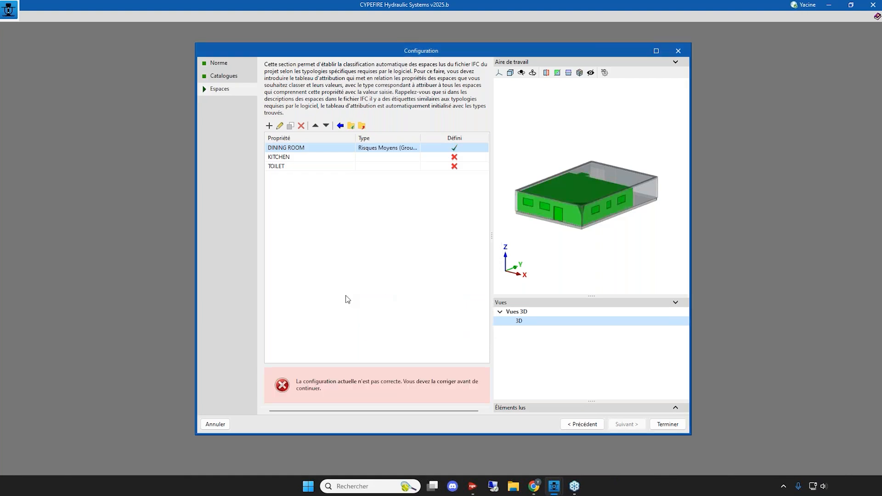
- Assign the hazard type Activités à risques élevés (Groupe 1) to the KITCHEN spaces
double_click(312, 161)
click(494, 260)
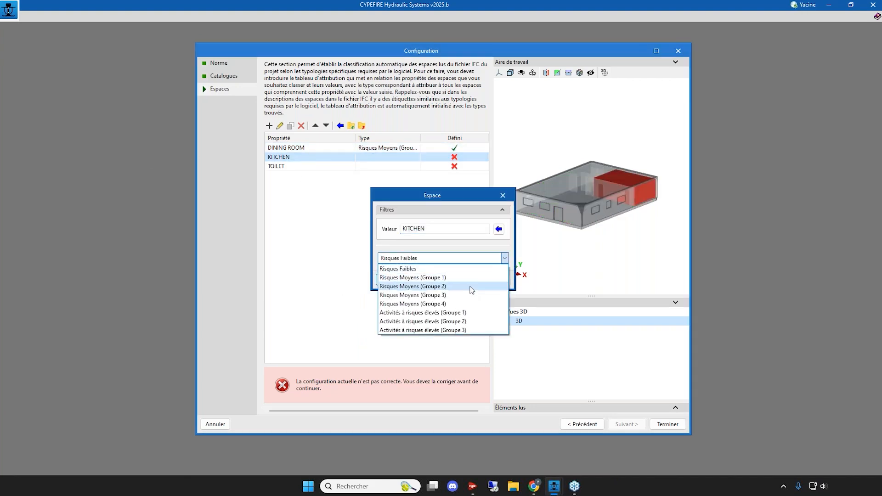
click(469, 315)
click(394, 280)
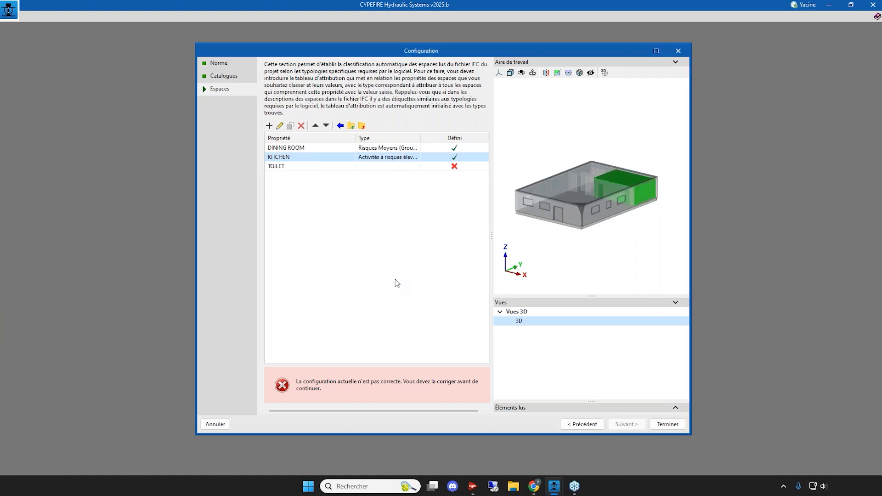
- Assign the hazard type Risques Moyens (Groupe 1) to the TOILET spaces and finish the job configuration
double_click(289, 166)
click(490, 265)
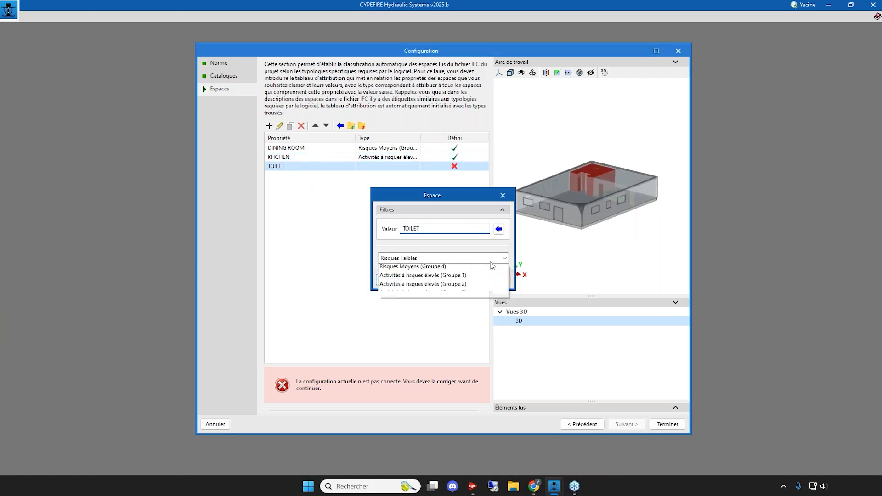
click(417, 279)
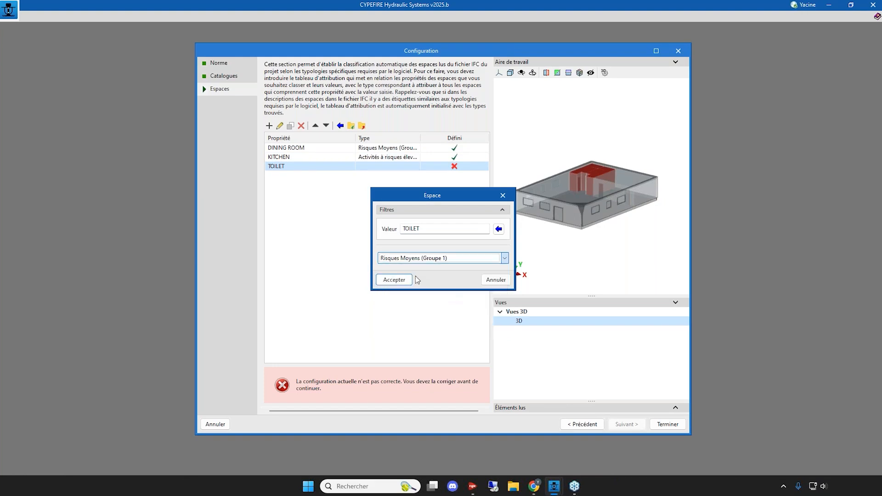
click(398, 279)
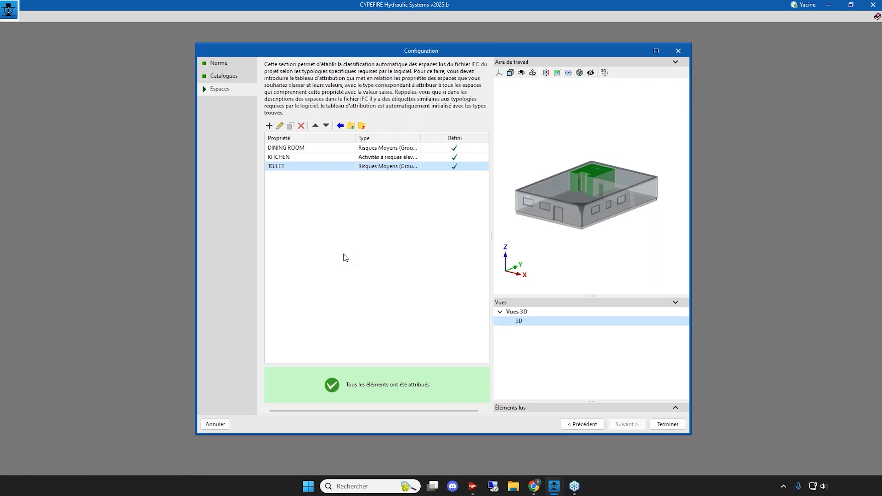
click(665, 423)
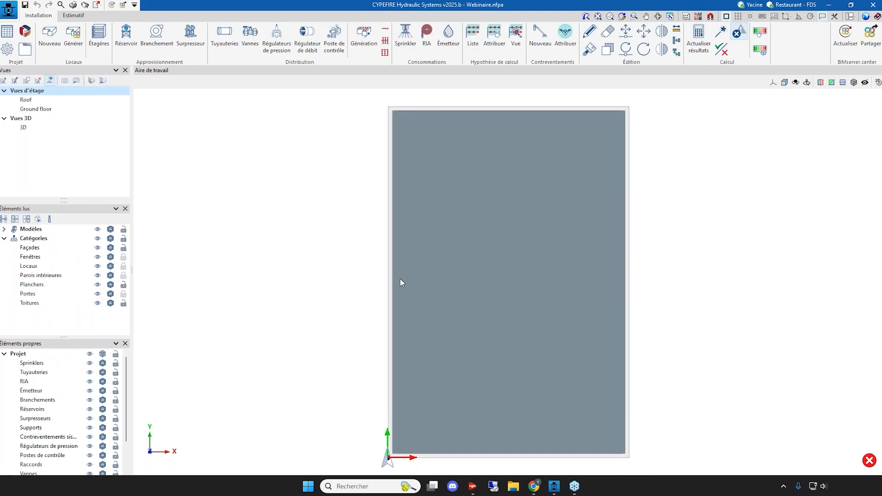
- Open the 3D view of the restaurant and orbit it to inspect the imported building
middle_drag(354, 313, 370, 288)
double_click(22, 127)
scroll(590, 413, down, 1)
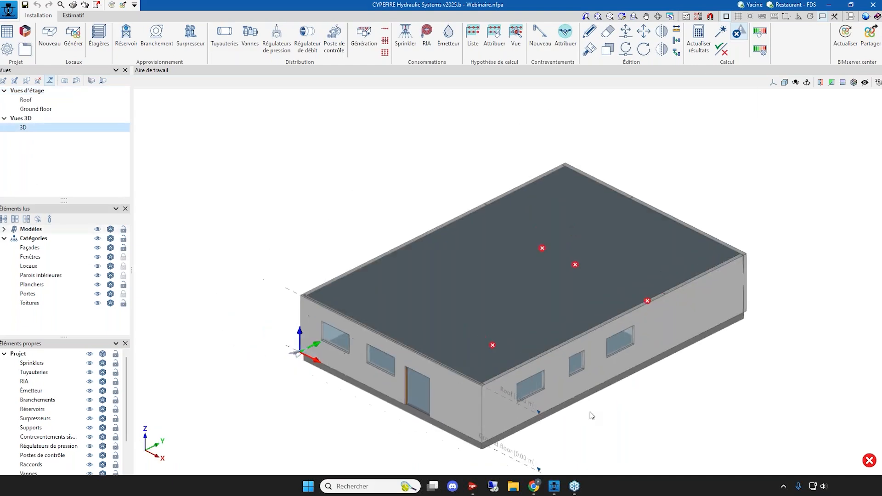
middle_drag(590, 412, 662, 404)
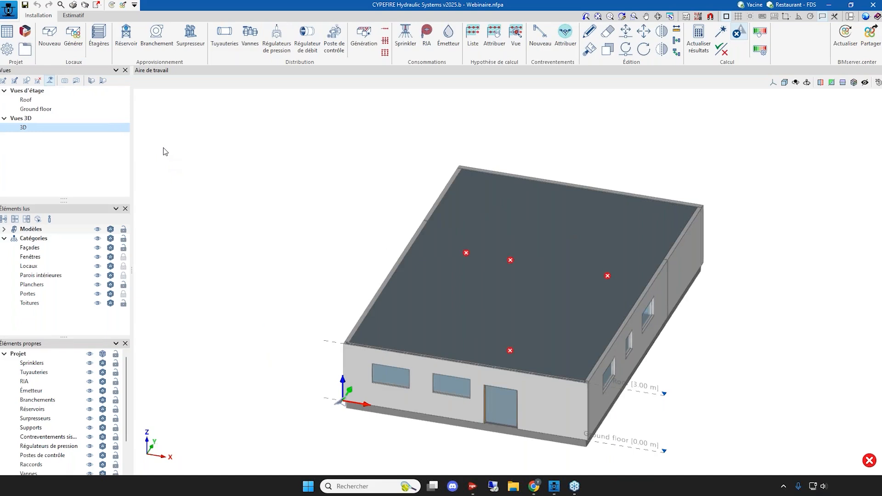
- Examine the Risques Moyens (Groupe 2) calculation options and checks under the general options' verifications by room type, then return to the general options
click(8, 49)
drag(414, 182, 324, 158)
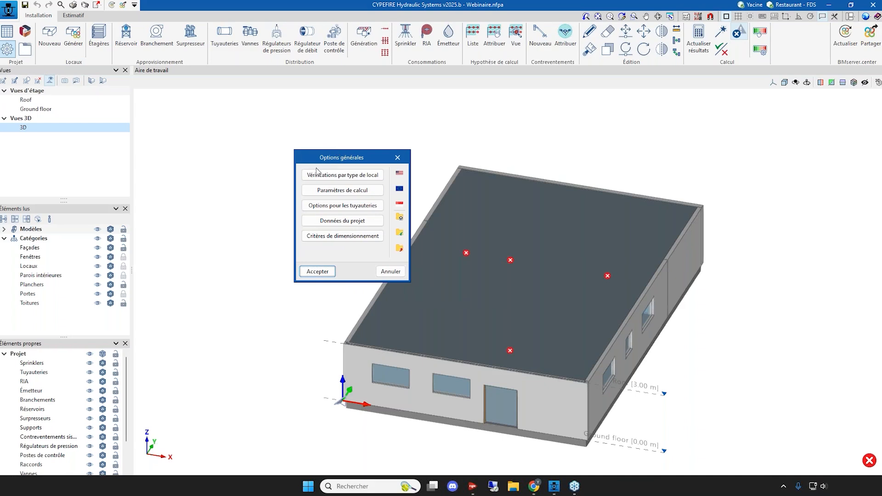
click(332, 175)
drag(319, 152, 505, 165)
click(485, 209)
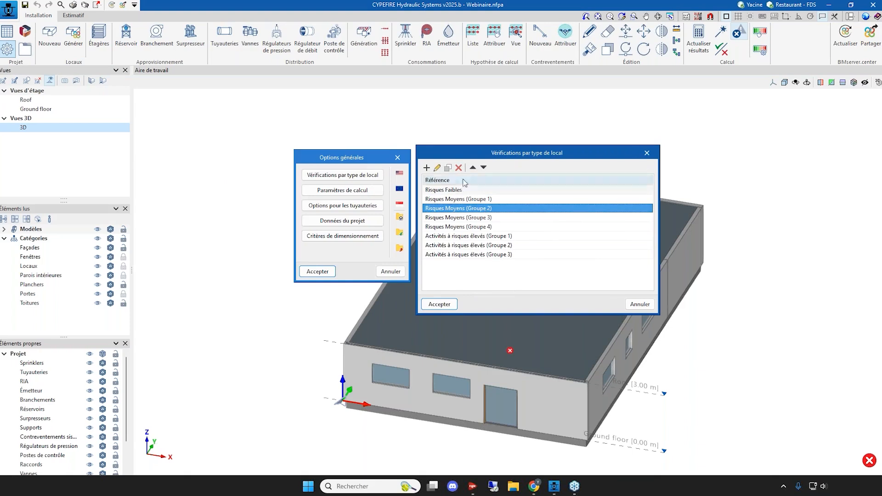
click(437, 168)
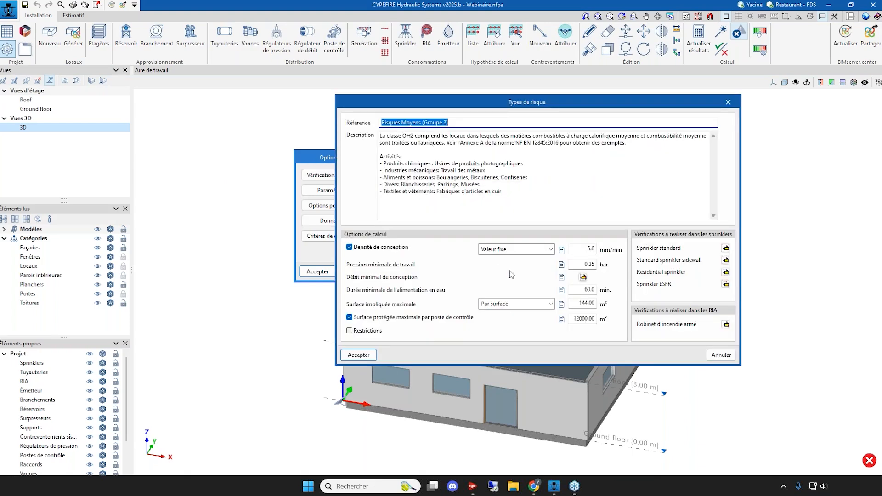
click(729, 323)
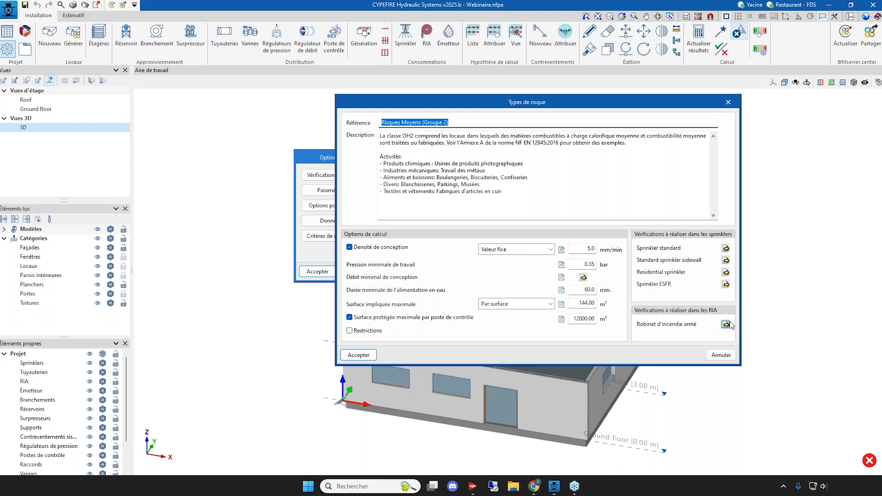
click(729, 102)
key(Escape)
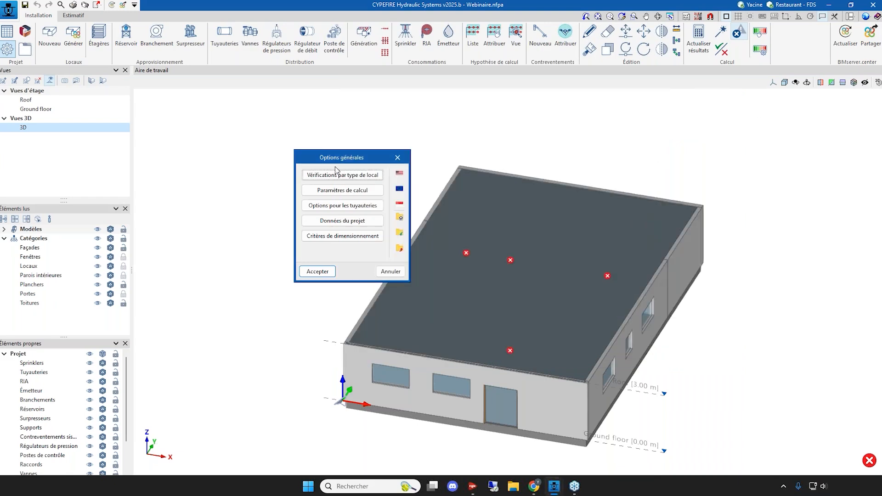
- Enable the seismic calculation in the calculation parameters, keeping pressure losses by fittings active, and accept the parameters
click(368, 195)
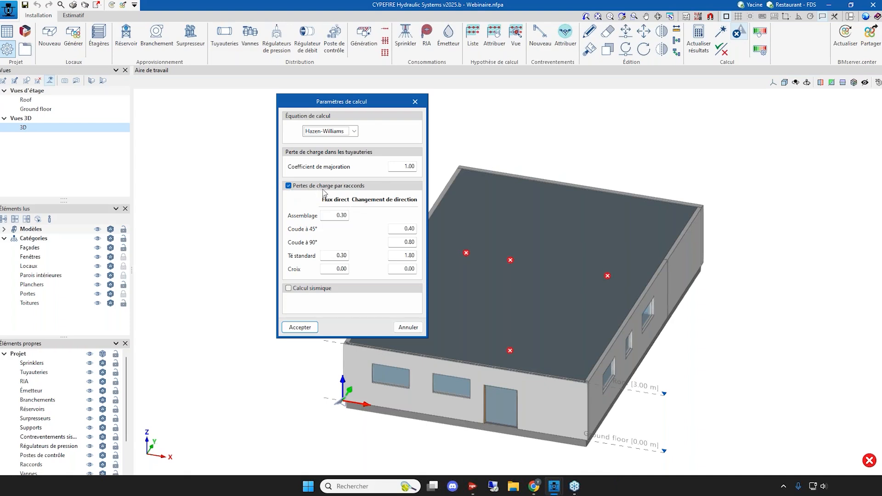
click(301, 189)
click(301, 188)
click(402, 229)
click(398, 243)
click(310, 288)
click(310, 290)
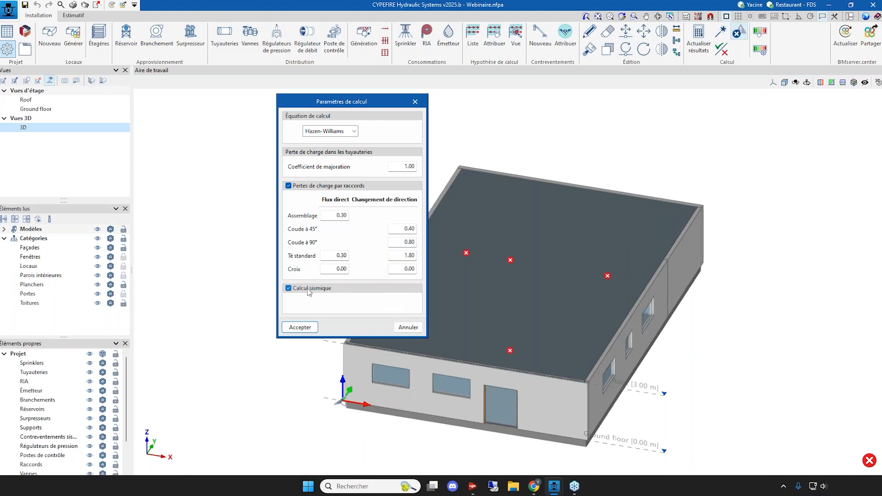
click(300, 328)
- Review the pipe options and the maximum spacing between supports by material and diameter, then return to the general options
click(356, 214)
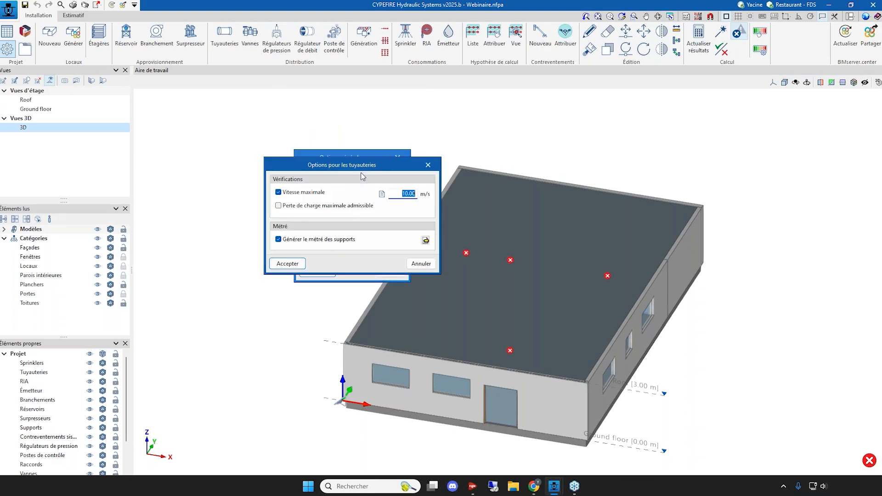
drag(360, 172, 339, 224)
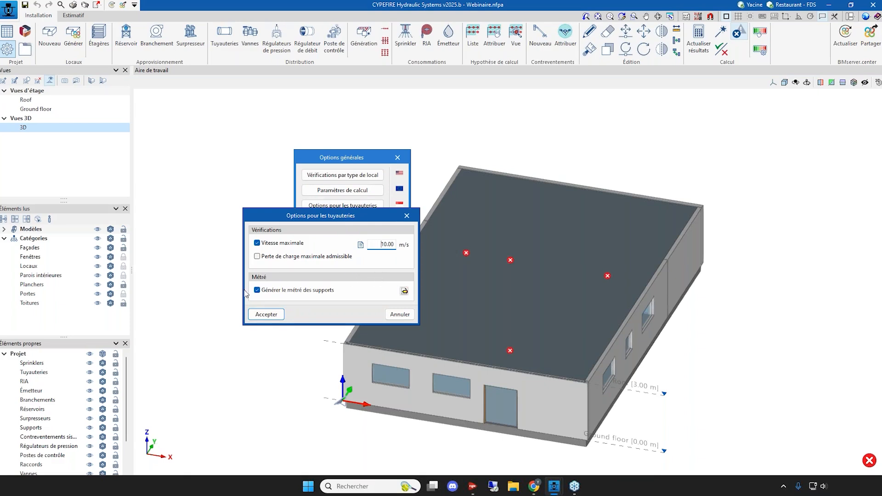
click(405, 291)
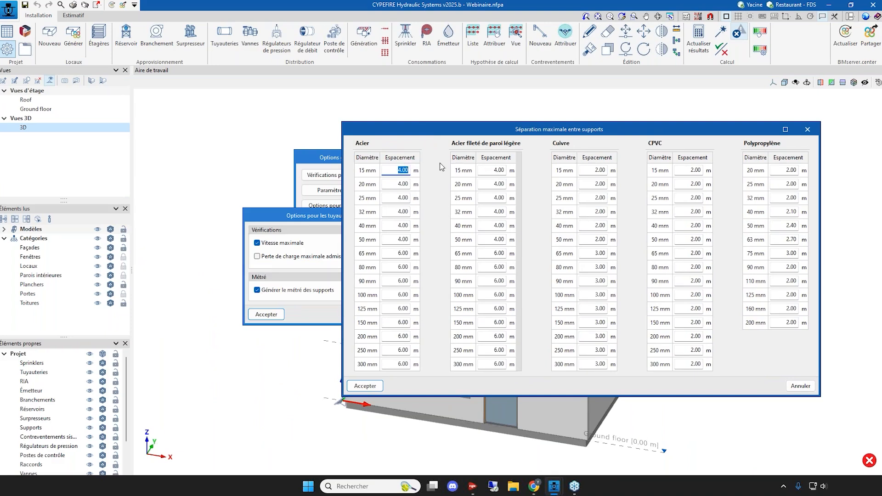
click(807, 129)
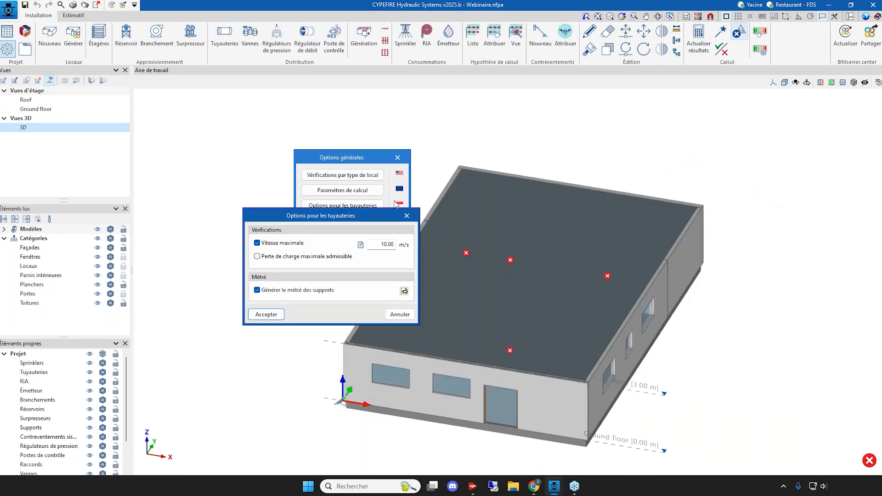
click(407, 215)
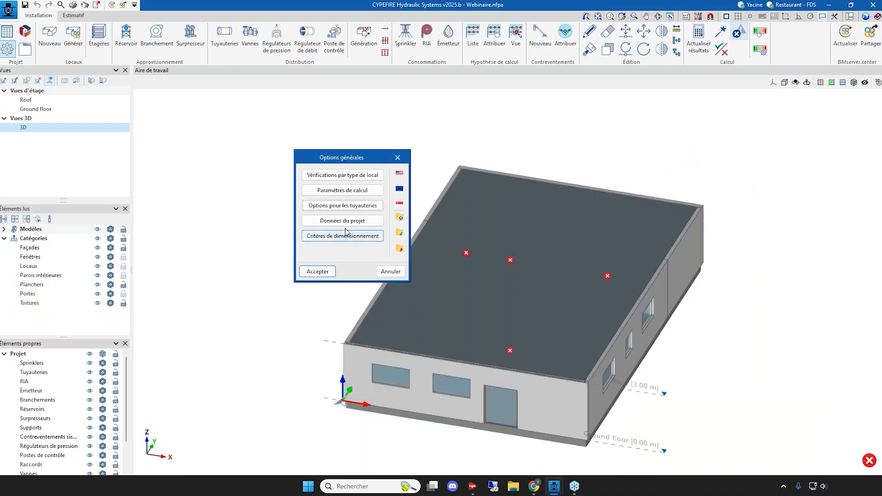
- Review the project data fields and the sizing criteria by pipe diameter, then accept the general options
click(345, 222)
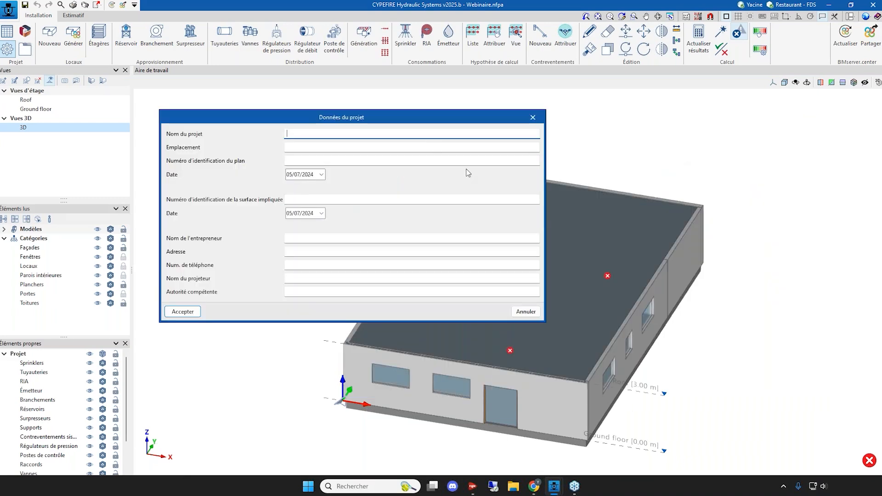
click(533, 118)
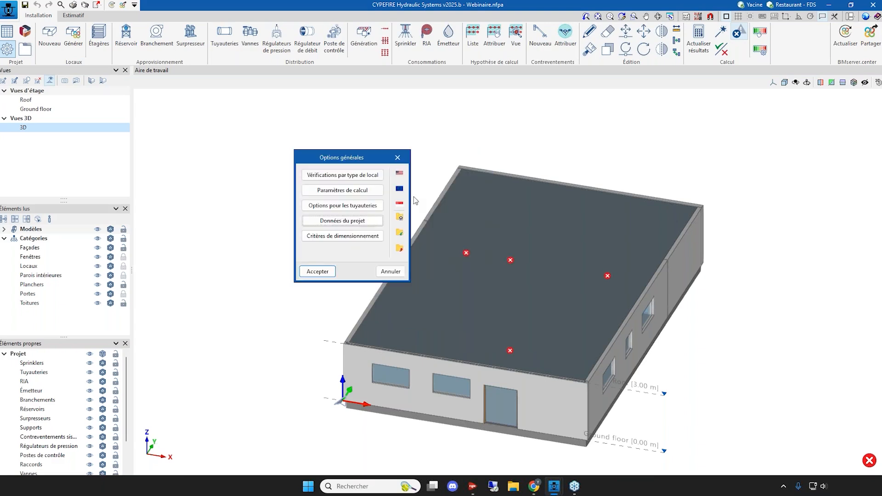
click(342, 236)
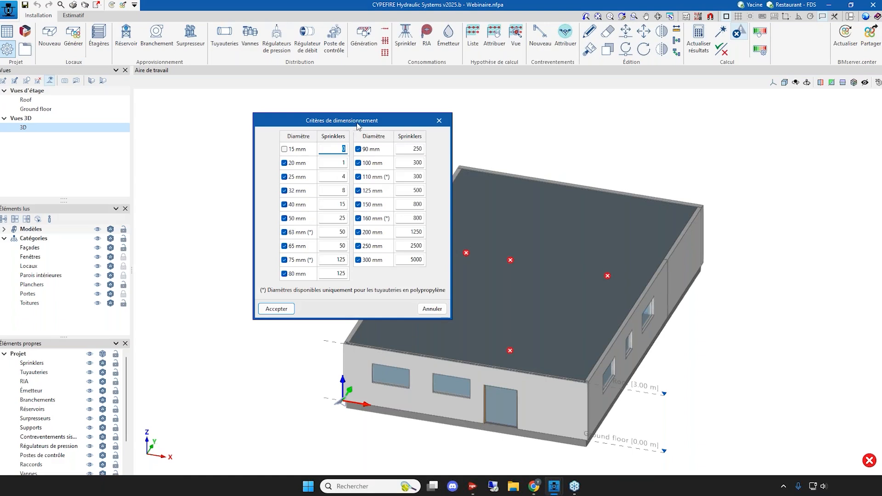
drag(343, 120, 466, 134)
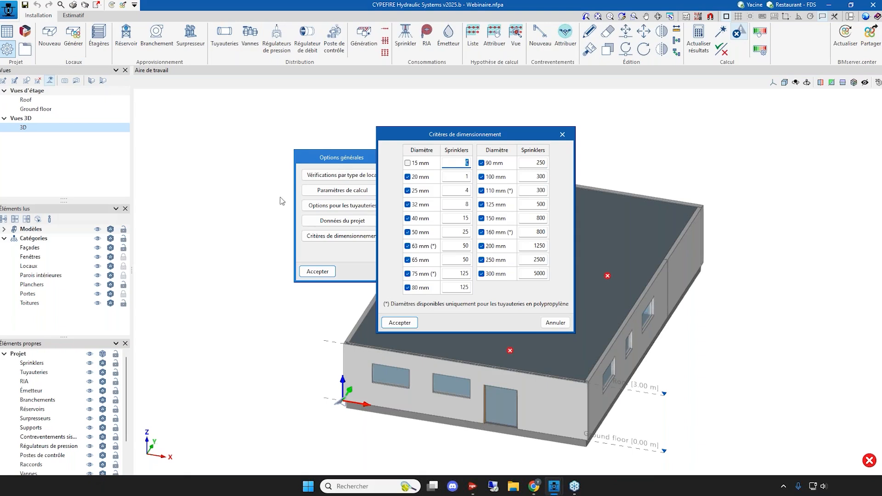
click(400, 323)
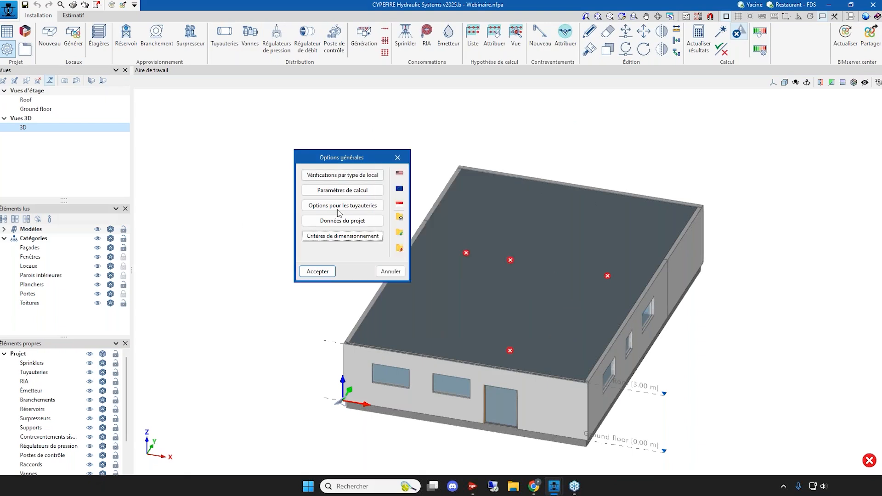
click(317, 270)
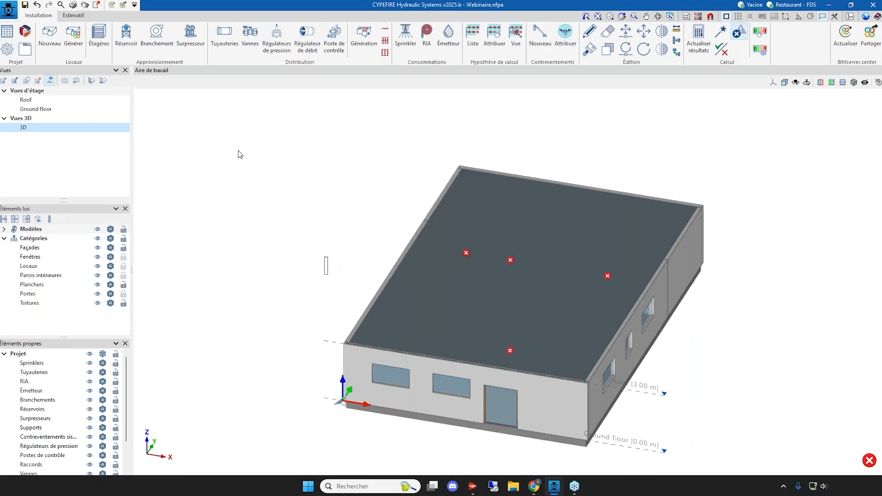
- Review the manufacturer catalogues available for download, including the list of other catalogues, and close them
click(25, 33)
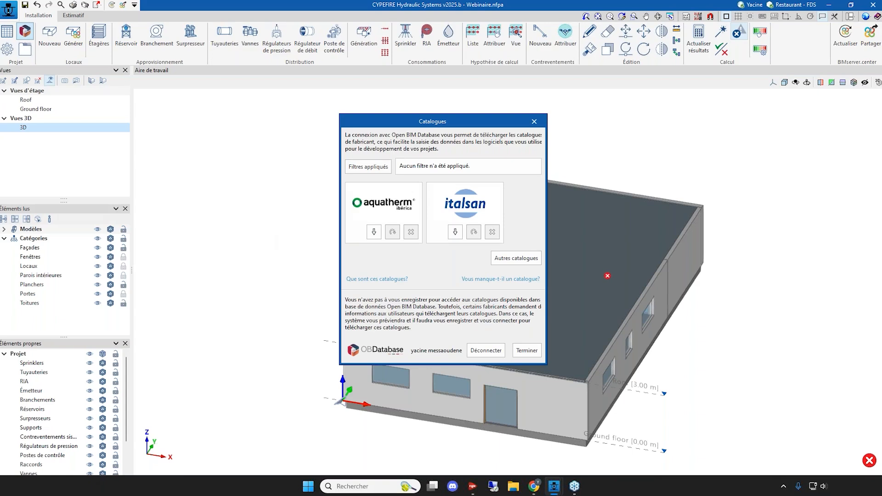
click(509, 259)
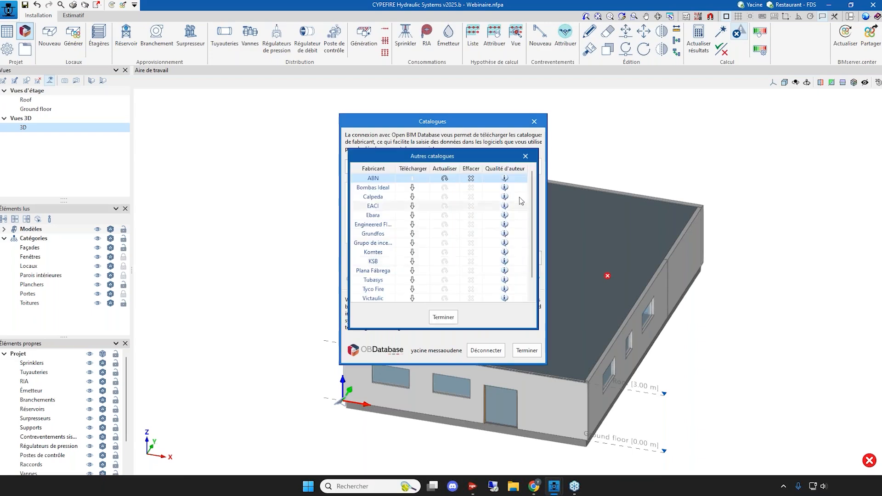
click(525, 156)
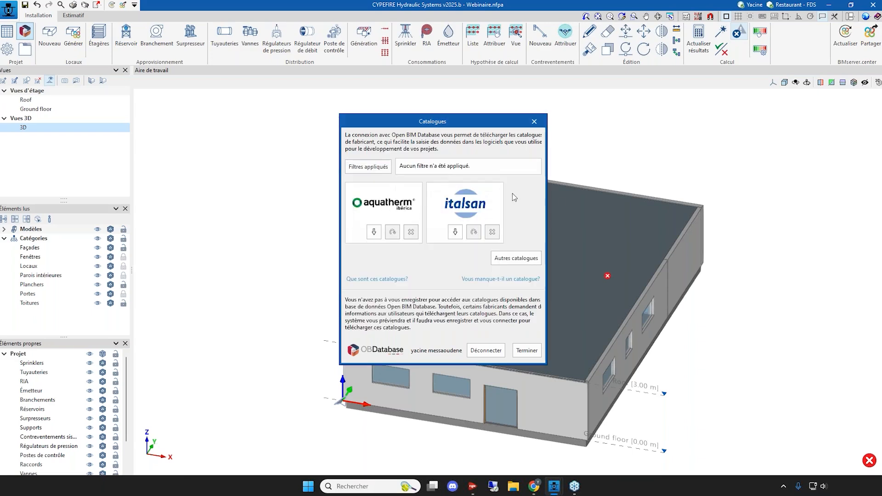
click(534, 122)
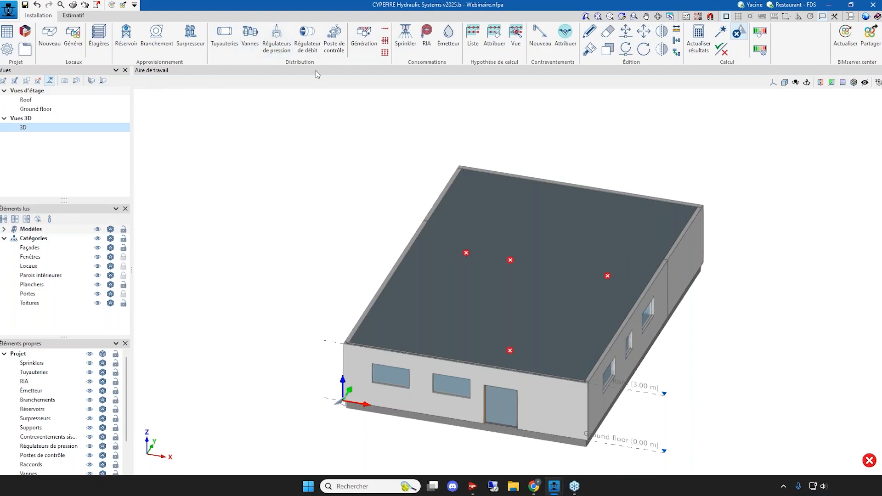
- Look through the valve types in the generic element library without placing a valve
click(253, 48)
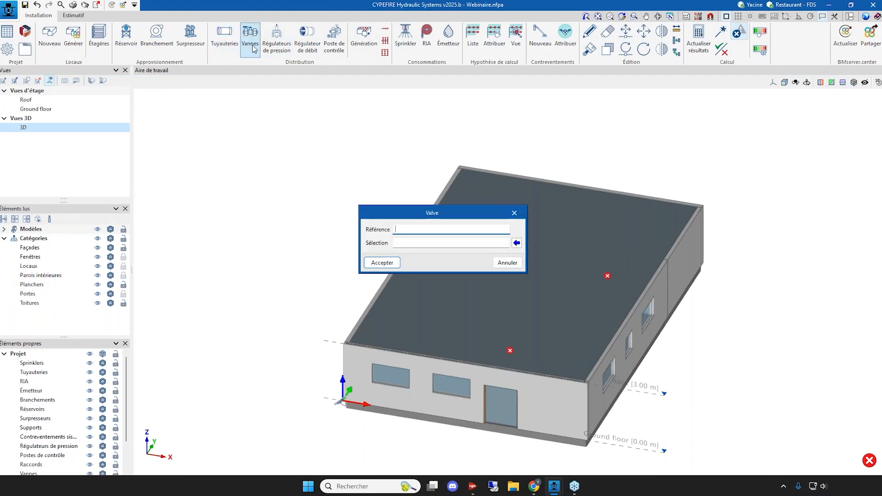
click(517, 243)
click(459, 237)
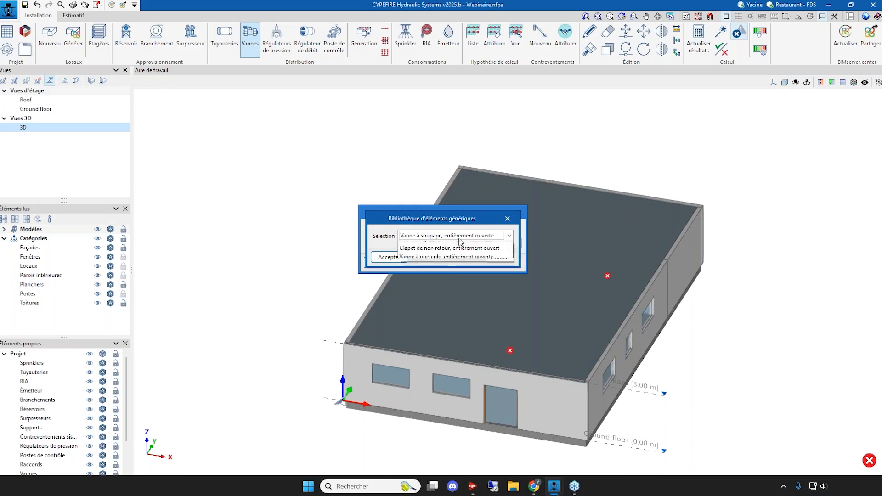
click(459, 240)
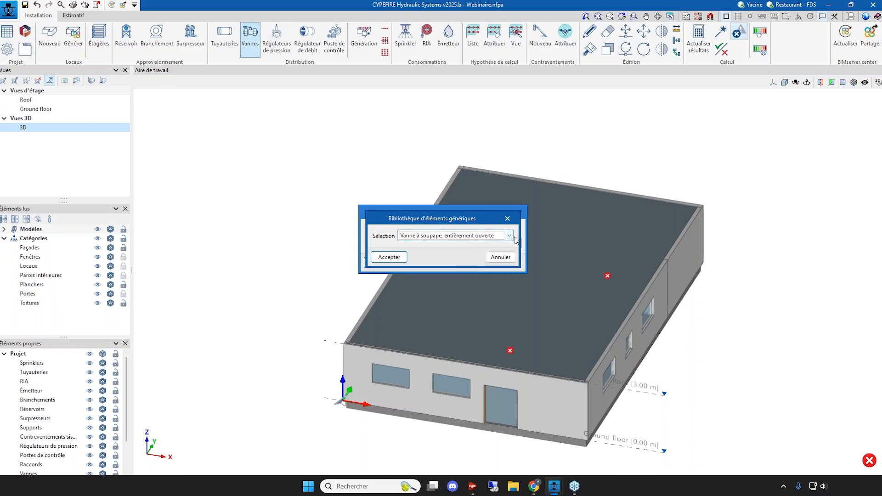
click(507, 218)
click(514, 212)
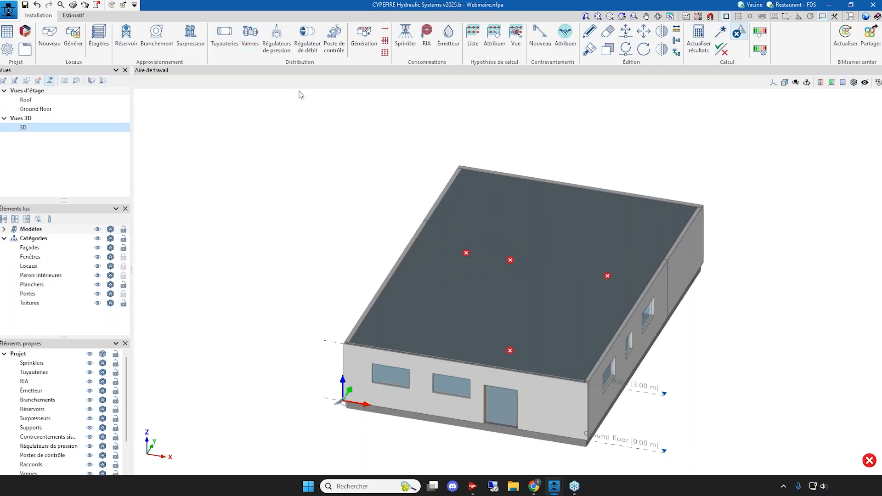
- Look at the settings of the flow regulating valve and the control station command without placing either
click(307, 46)
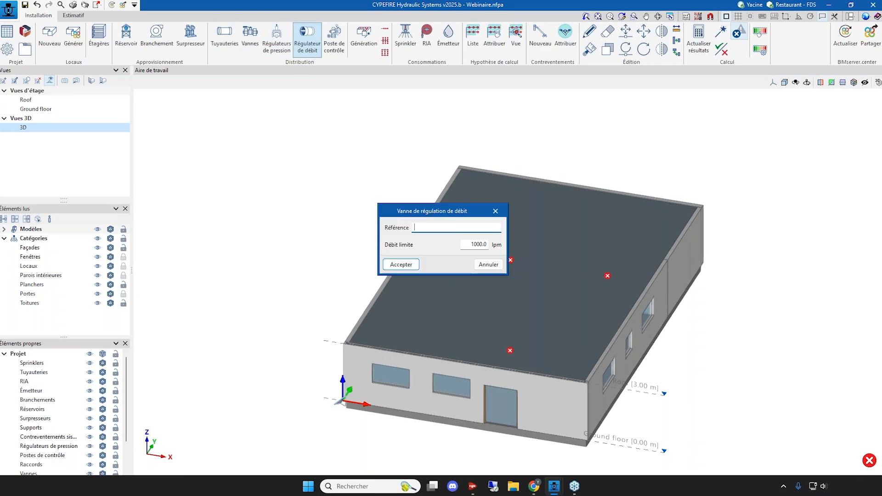
key(Tab)
click(495, 210)
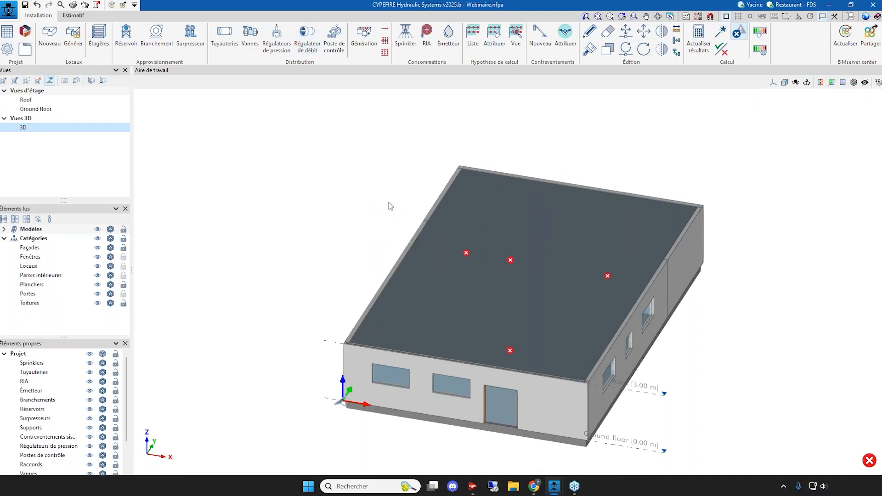
click(336, 47)
key(Escape)
- Switch to the Restaurant.nfpa job and orbit its 3D view to show the building with its pipe network
scroll(367, 381, down, 2)
shift+middle_drag(366, 381, 721, 378)
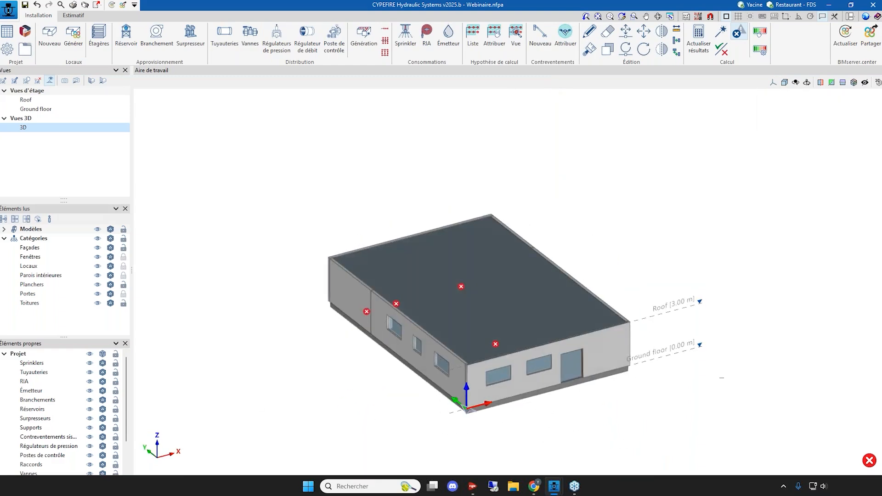
scroll(701, 349, up, 2)
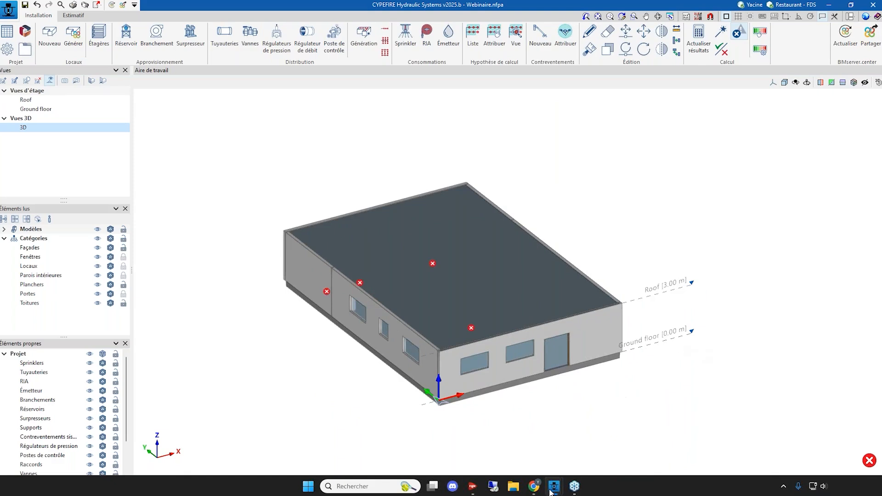
mouse_move(553, 488)
click(504, 444)
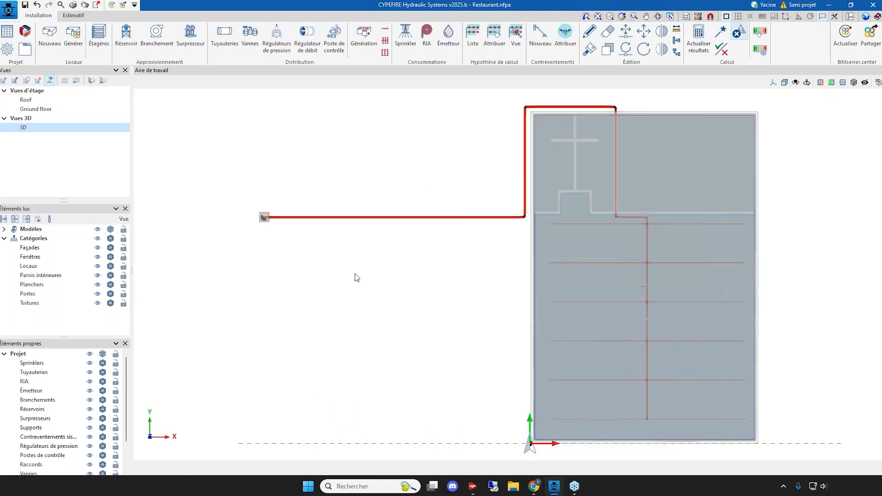
scroll(357, 277, down, 3)
middle_drag(374, 303, 441, 252)
shift+middle_drag(461, 338, 349, 244)
scroll(424, 317, up, 1)
shift+middle_drag(373, 309, 423, 295)
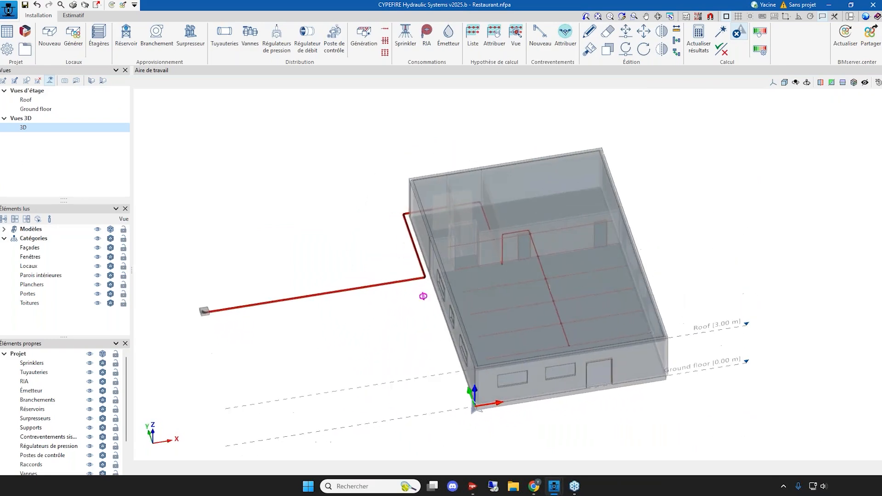
- Hide the imported models and inspect the most unfavourable sprinkler at the end of its branch line
click(97, 229)
scroll(379, 309, up, 3)
shift+middle_drag(666, 396, 642, 384)
scroll(592, 336, up, 4)
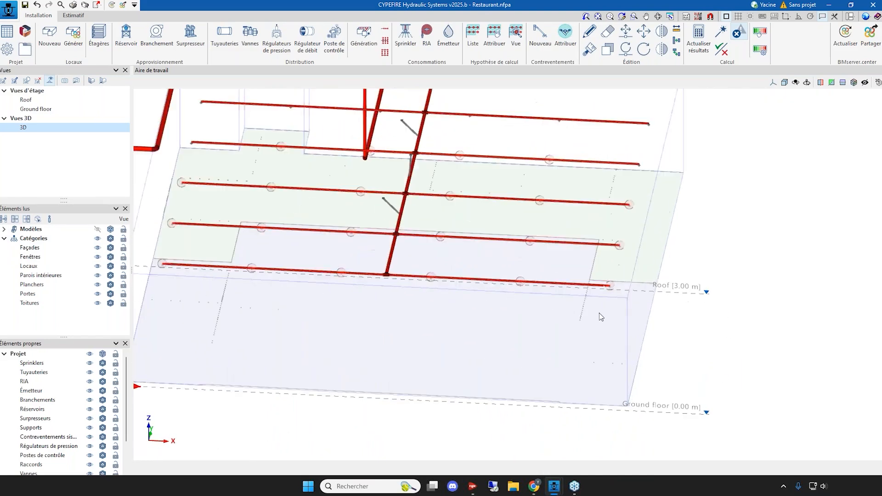
scroll(611, 274, up, 6)
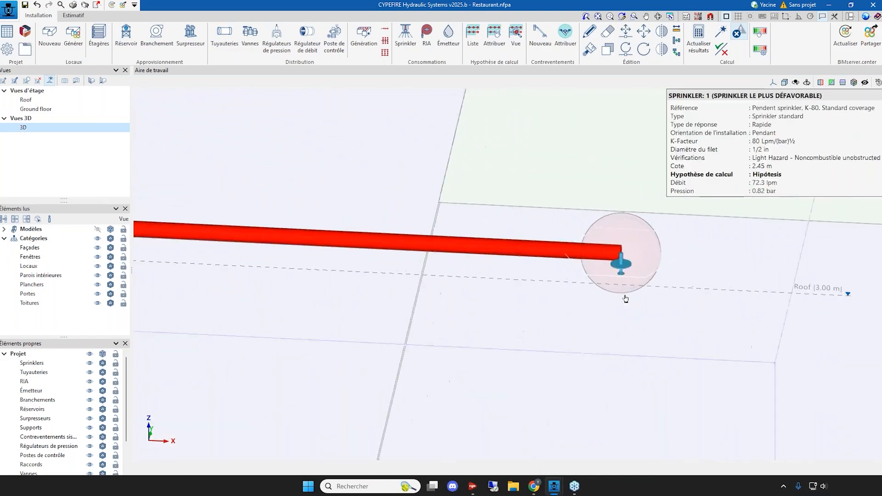
- Examine the sprinkler network in 3D, from the supply source to the riser, branch lines and pipe fittings
scroll(530, 343, down, 8)
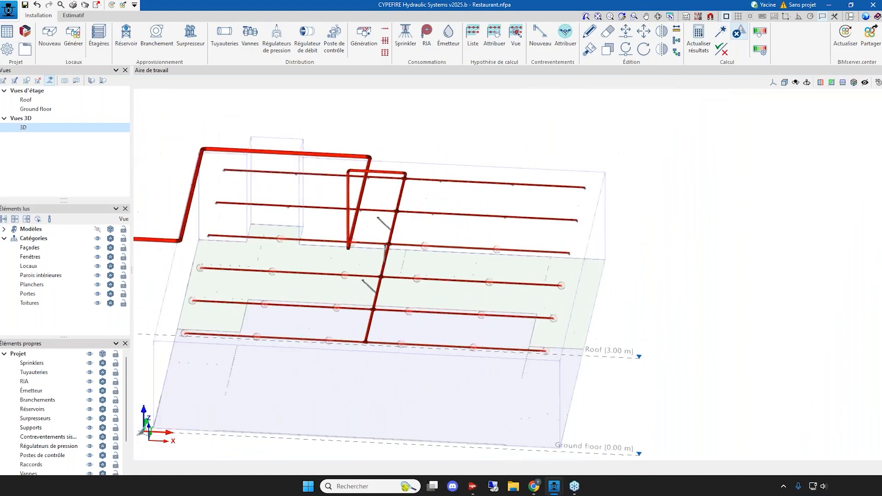
scroll(679, 320, down, 2)
shift+middle_drag(554, 380, 566, 377)
scroll(356, 371, down, 2)
middle_drag(343, 369, 466, 312)
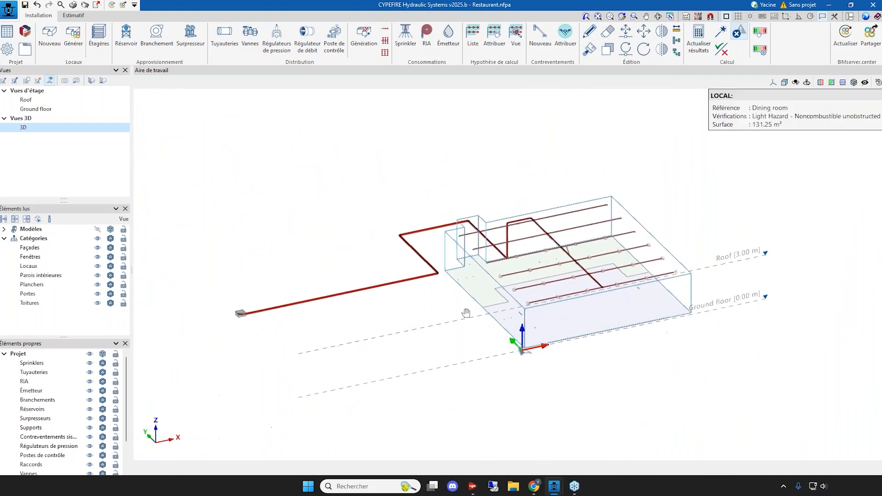
mouse_move(241, 316)
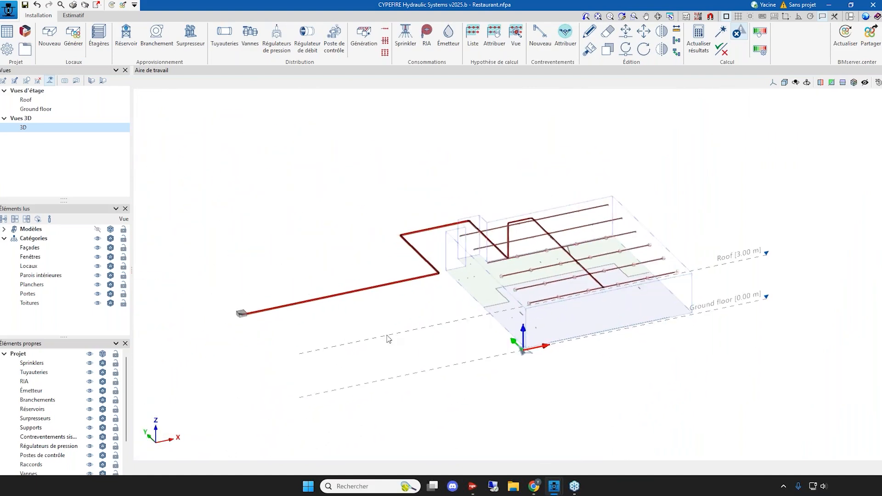
scroll(437, 274, up, 3)
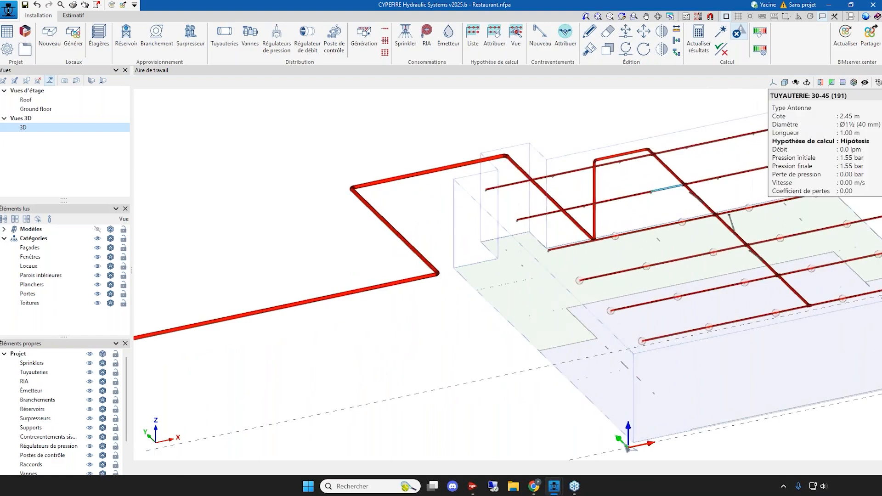
scroll(636, 157, up, 5)
scroll(592, 252, up, 5)
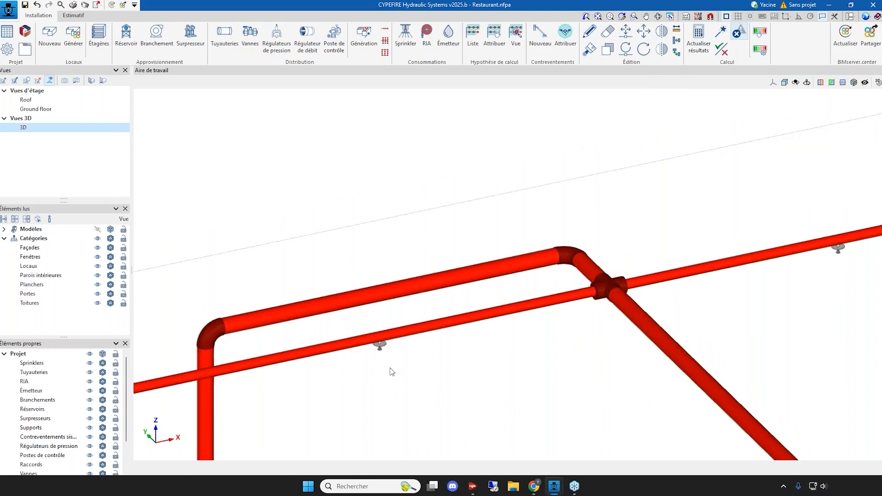
scroll(547, 309, down, 3)
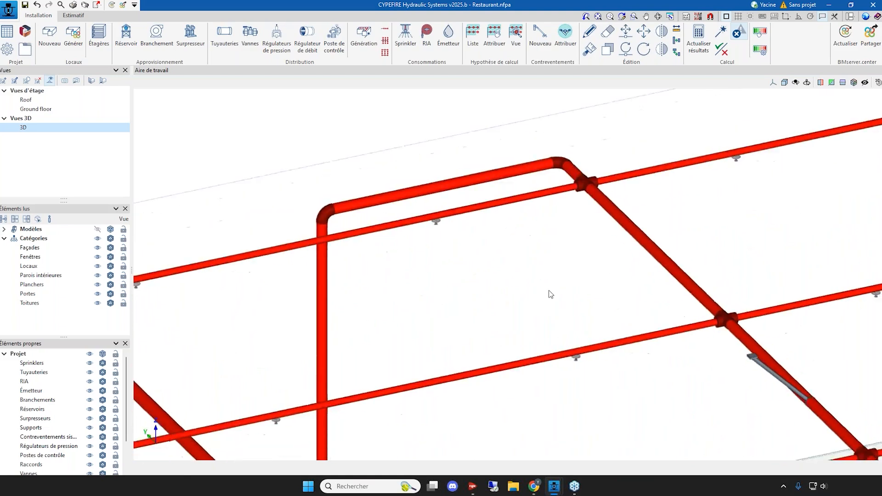
- Update the hydraulic calculation results of the whole sprinkler network
scroll(551, 293, down, 5)
scroll(556, 287, up, 5)
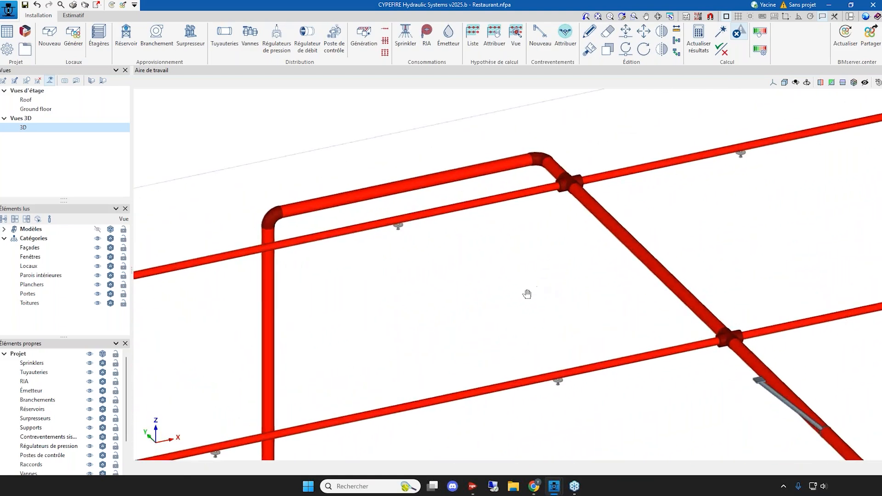
middle_drag(527, 293, 519, 311)
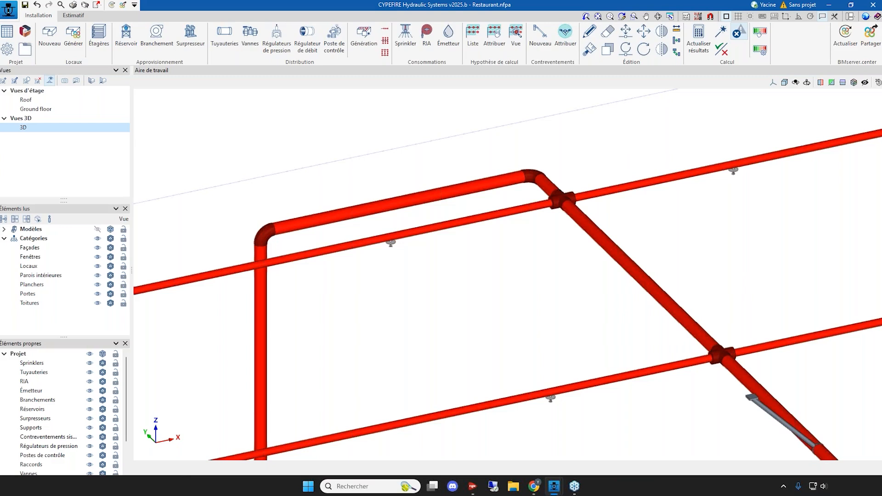
scroll(498, 355, down, 6)
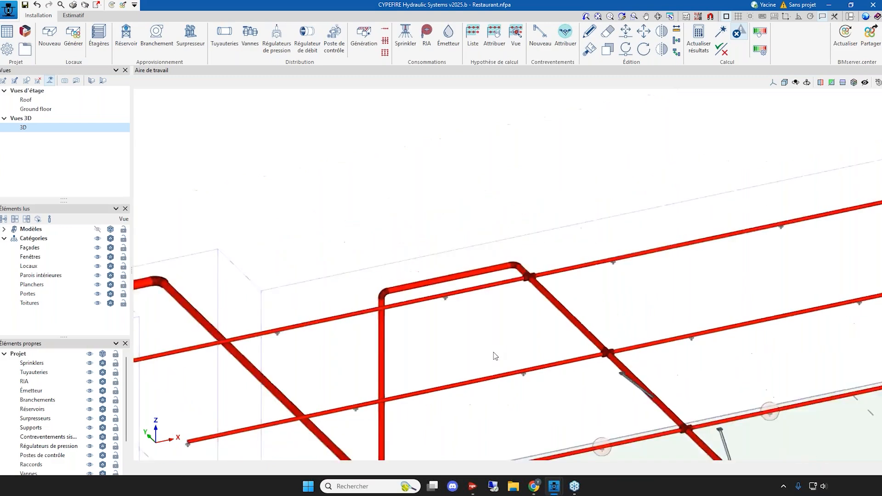
shift+middle_drag(732, 346, 647, 340)
click(699, 39)
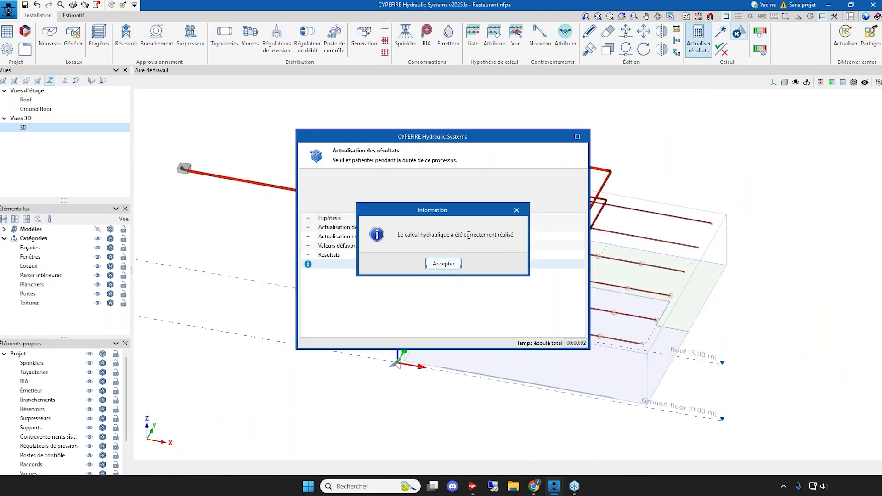
click(444, 263)
- Display the graphical analysis of results by Vitesse and examine the coloured pipe network in 3D from the supply to the branches
scroll(453, 291, up, 2)
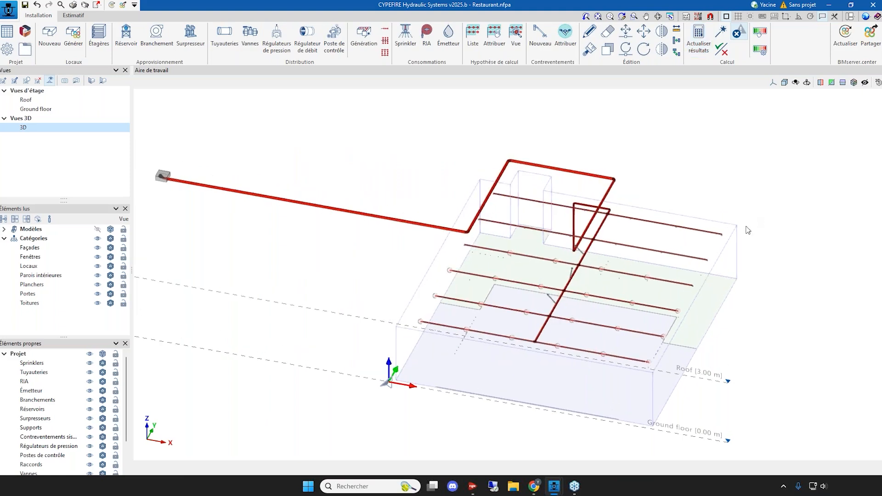
mouse_move(725, 276)
click(721, 50)
scroll(583, 203, up, 1)
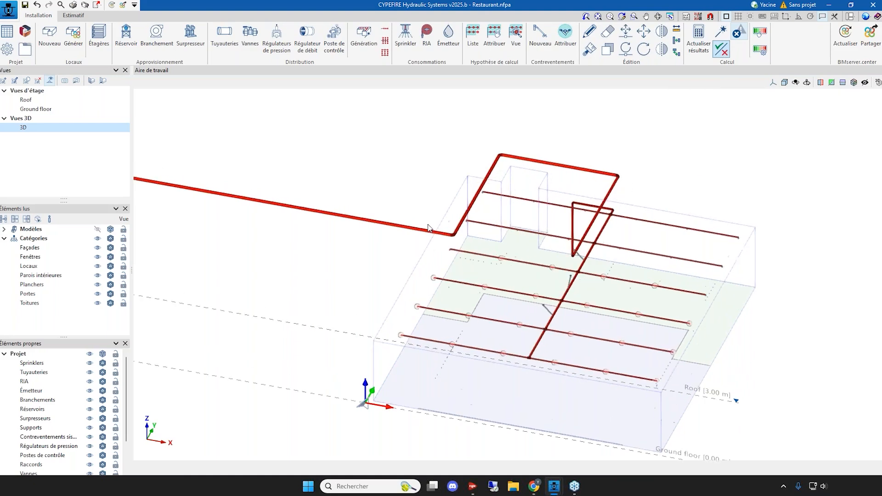
scroll(528, 216, down, 3)
click(760, 31)
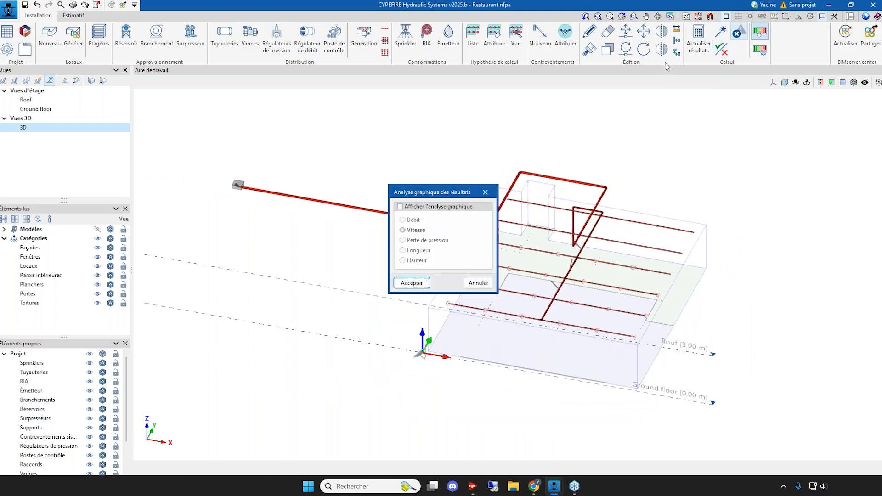
click(400, 206)
click(411, 282)
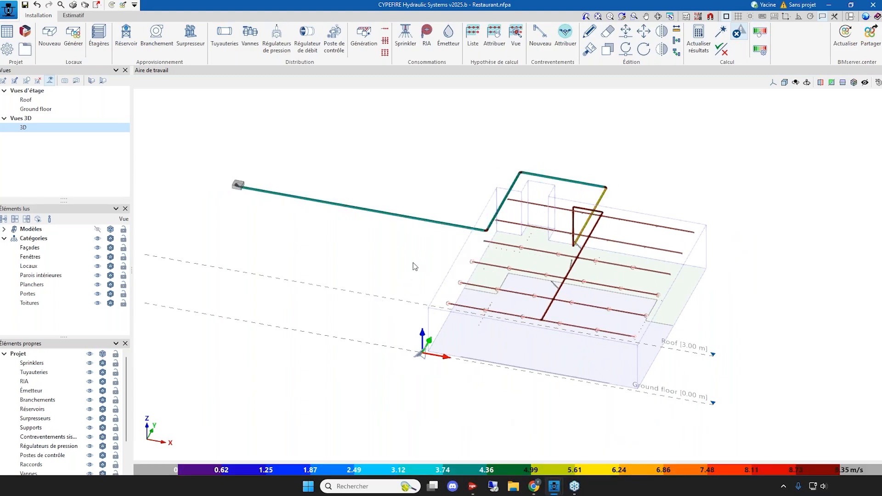
shift+middle_drag(791, 296, 709, 382)
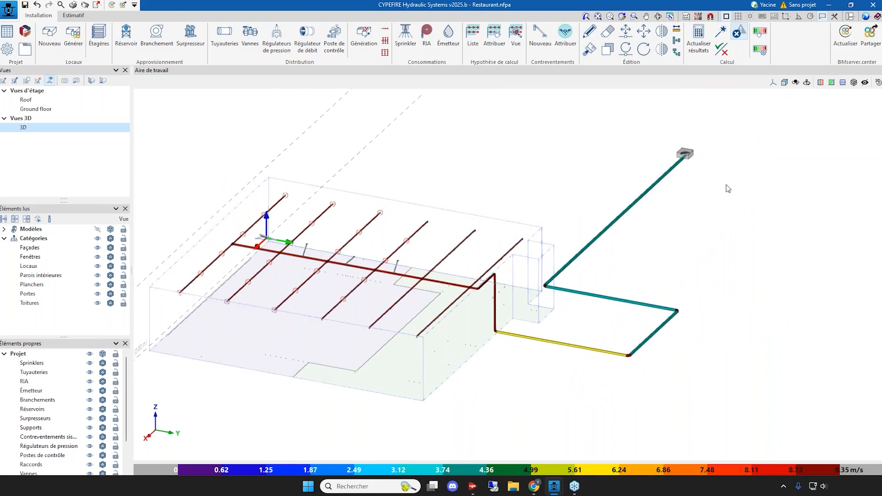
- Turn off the graphical analysis of results on the pipe network
click(759, 32)
click(400, 206)
click(412, 283)
- Look at the Vitesse value interval available for the graphical analysis without applying it
click(760, 54)
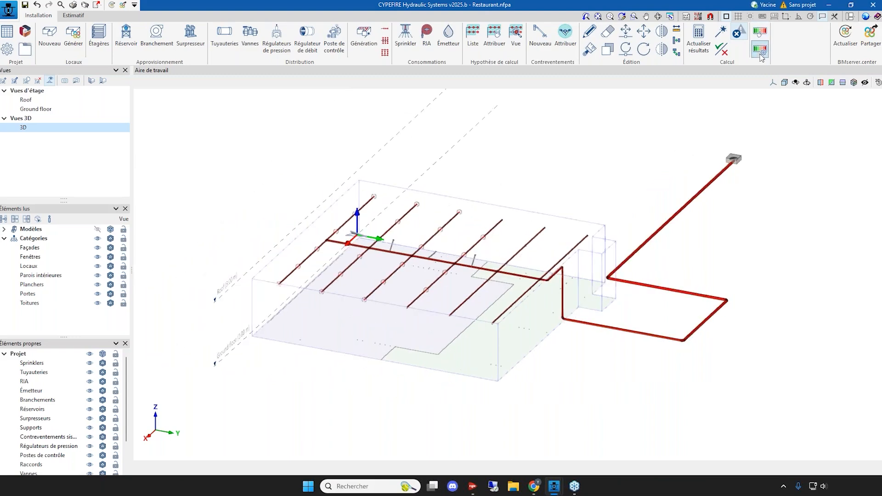
click(361, 250)
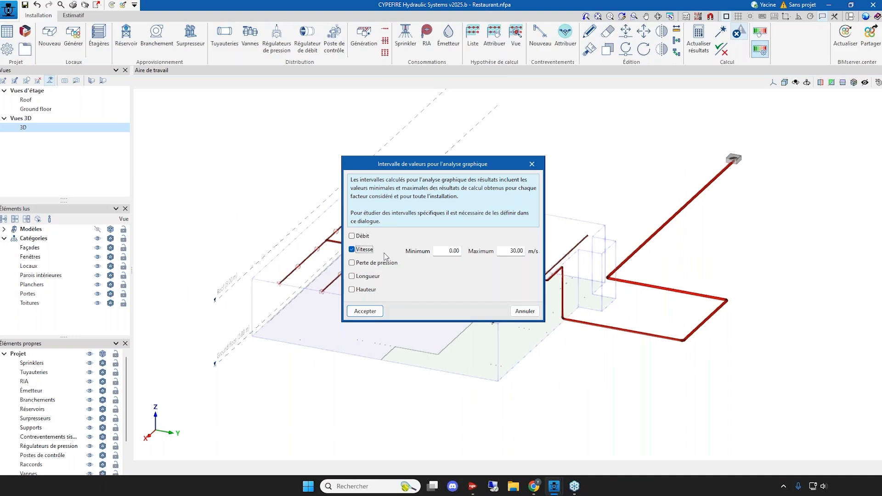
click(531, 164)
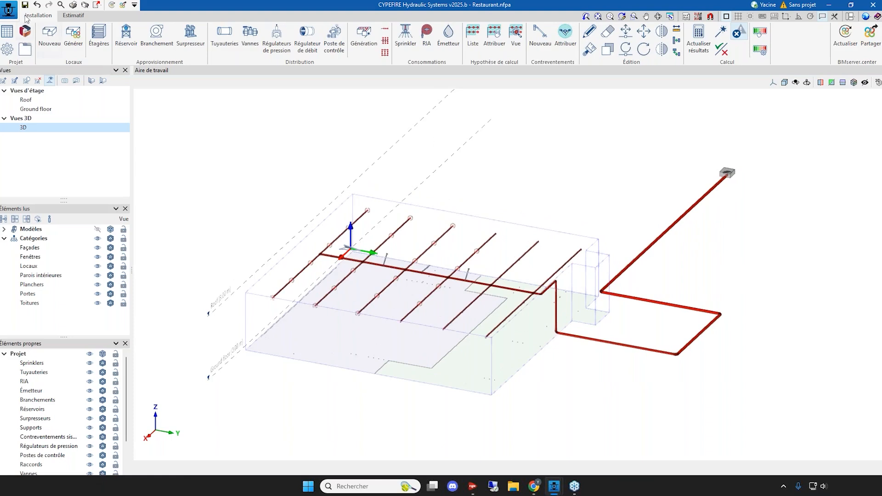
- Generate the Projet report with the index, hydraulic calculation, nodes, pipes and seismic bracing chapters
click(9, 9)
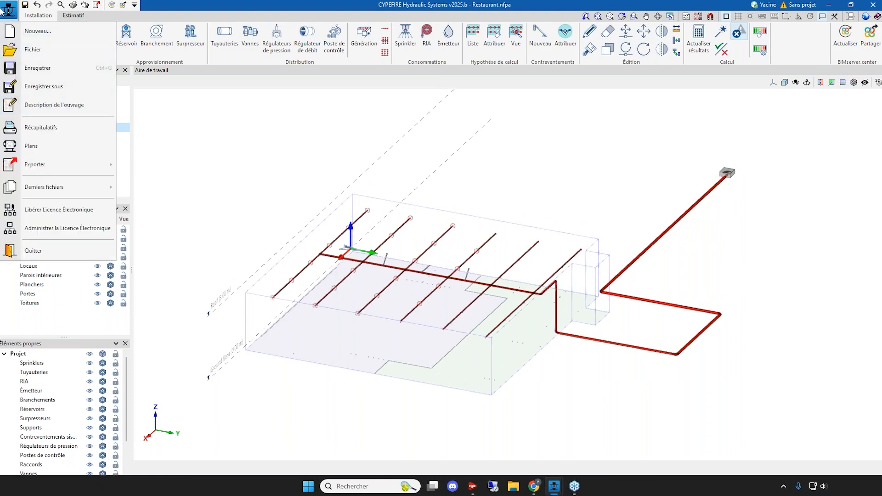
click(41, 127)
click(388, 262)
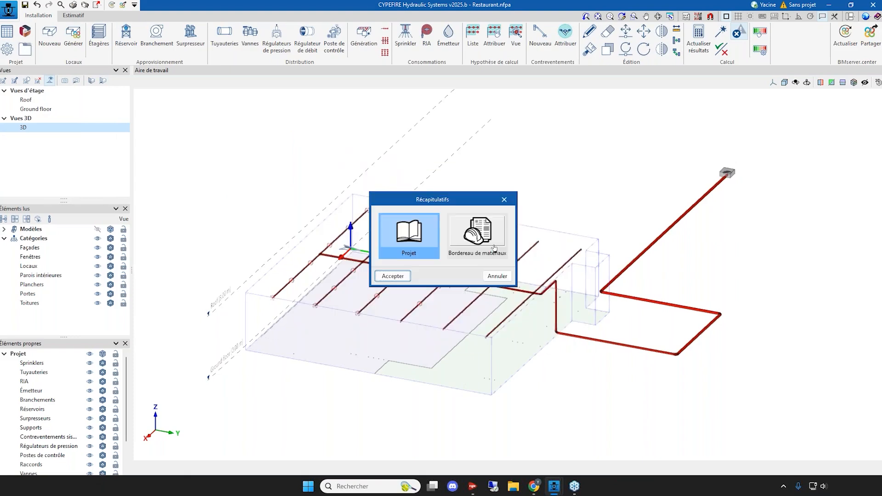
click(393, 275)
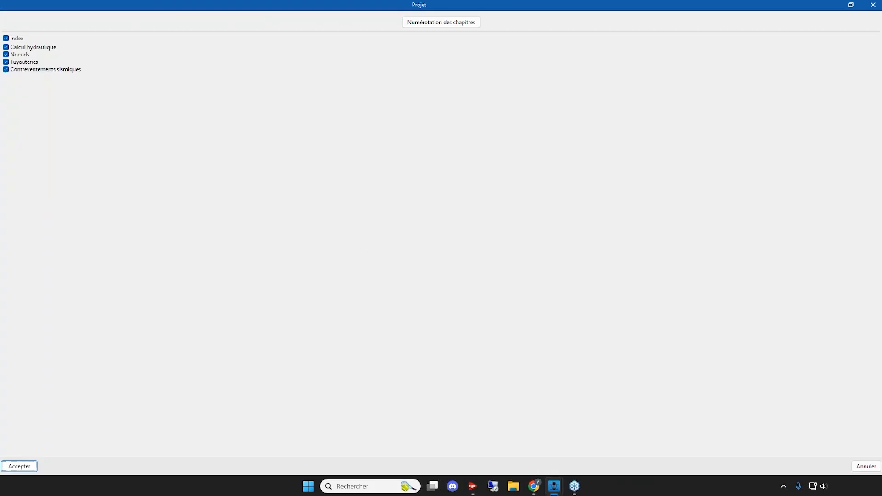
click(19, 465)
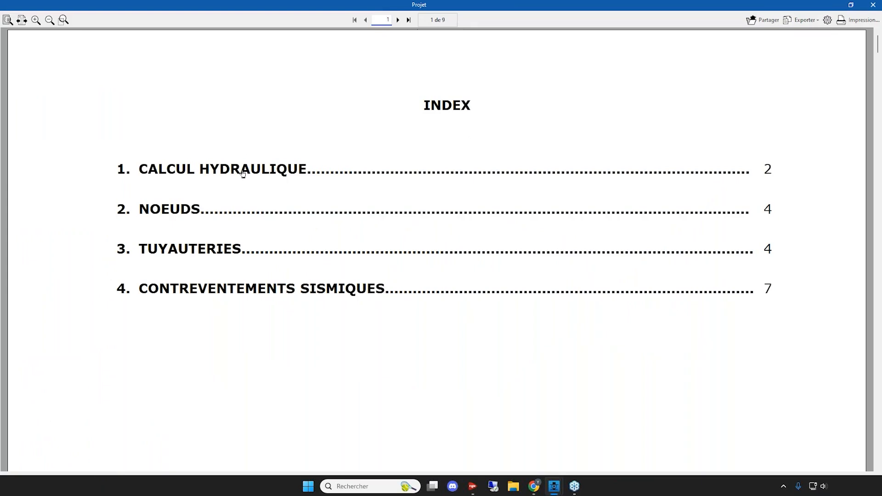
- Read through the Projet report, from the hydraulic calculation and node table to the seismic bracing calculation sheets
click(243, 173)
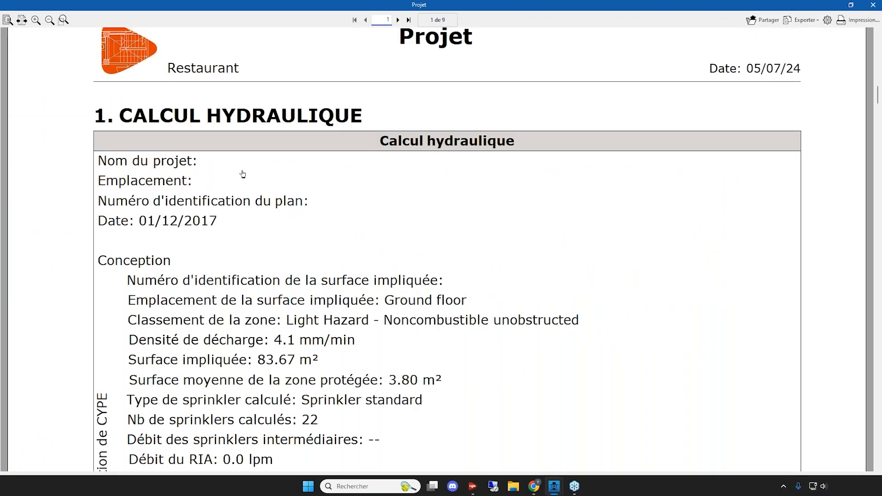
ctrl+scroll(296, 180, down, 3)
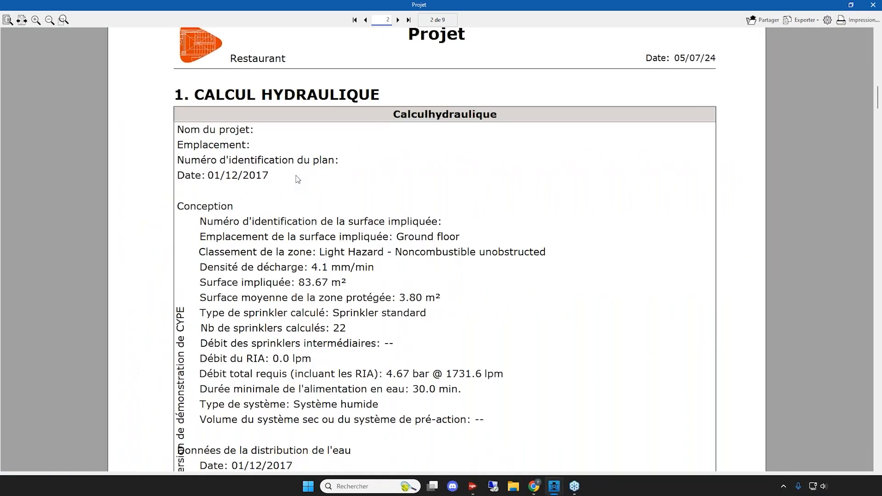
scroll(413, 266, down, 1)
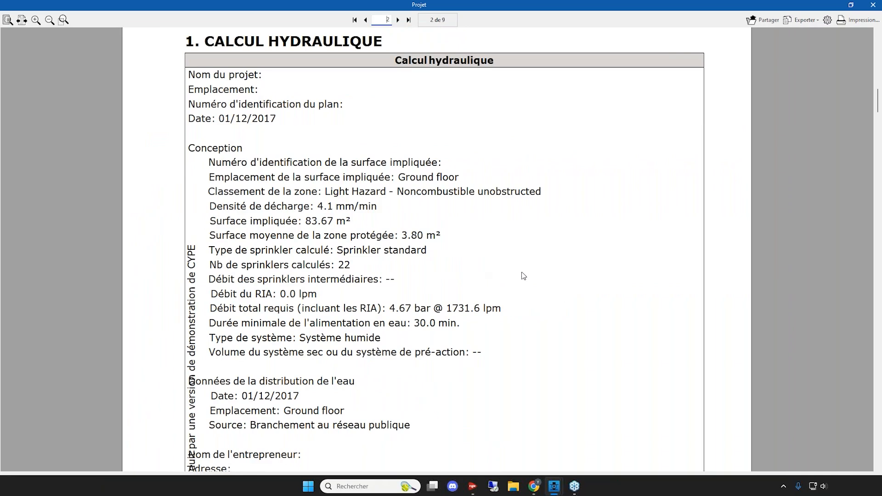
scroll(521, 266, down, 5)
drag(875, 108, 860, 193)
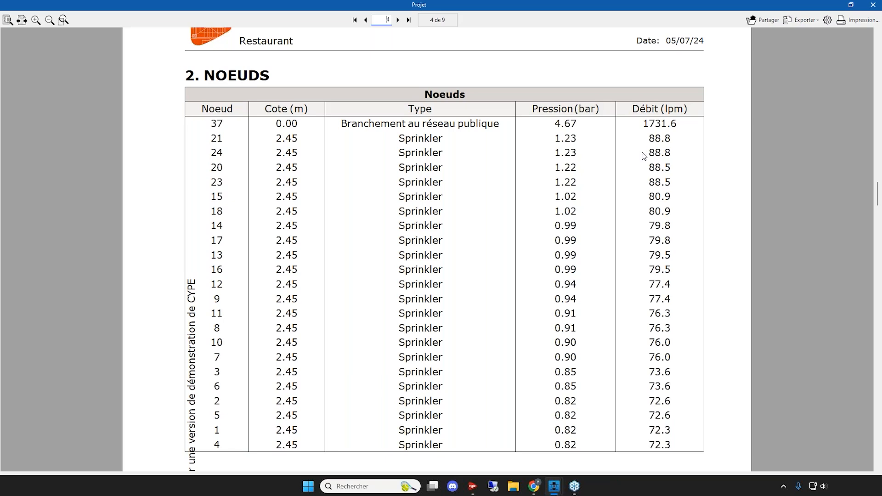
drag(875, 193, 872, 334)
scroll(617, 196, down, 3)
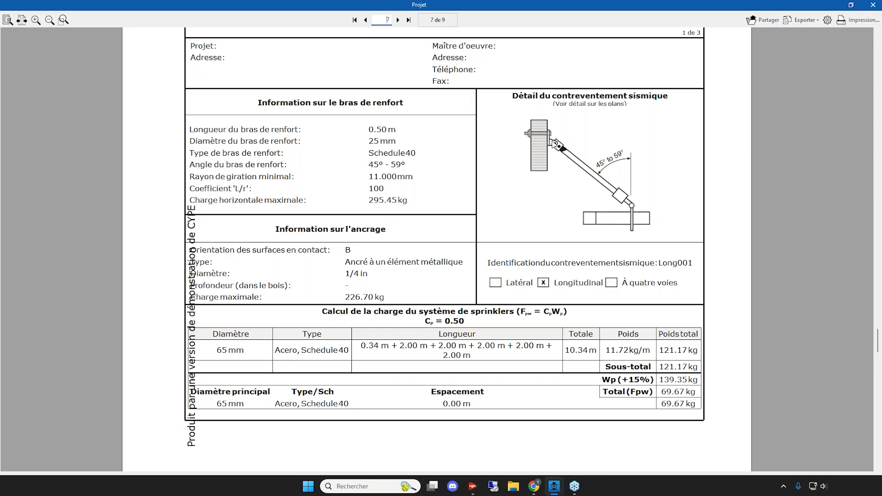
drag(877, 347, 877, 382)
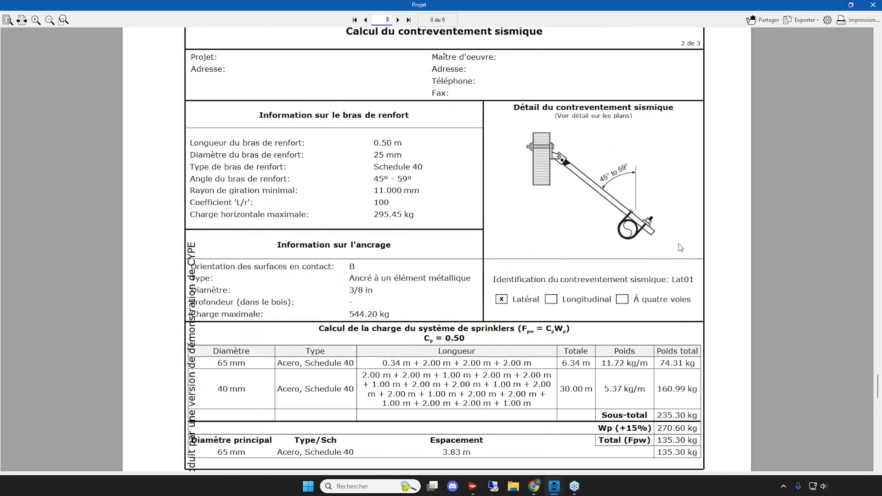
- Look at the export formats offered for the Projet report and close it without exporting
click(808, 19)
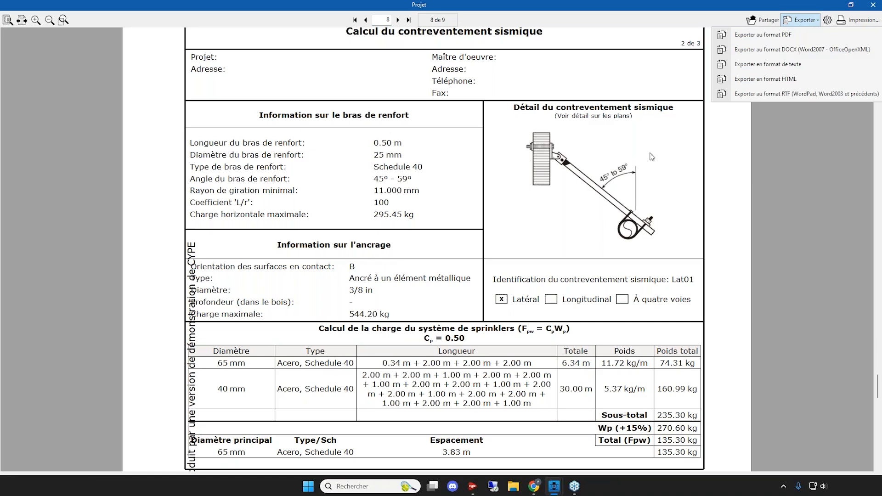
click(577, 184)
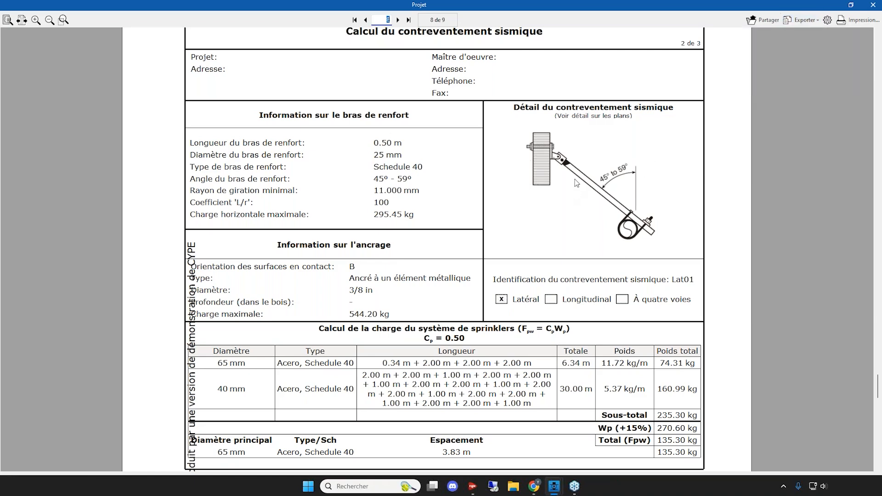
click(869, 6)
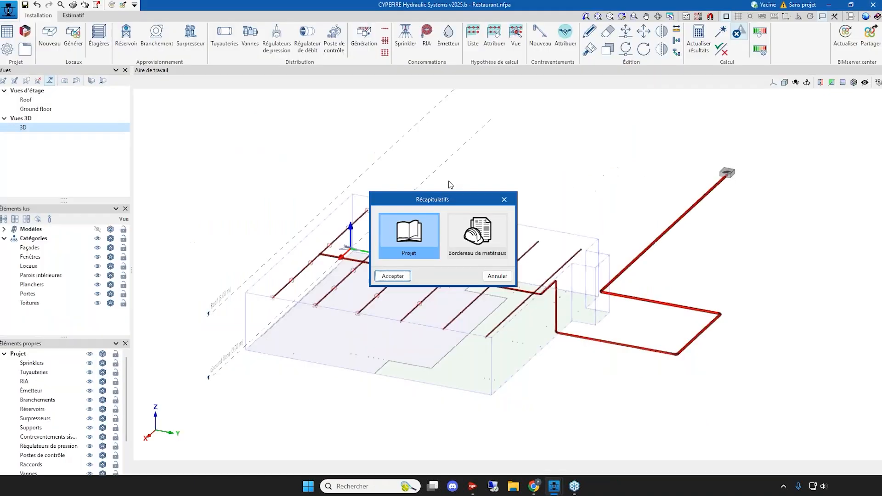
- Generate the Bordereau de matériaux report and read its Sprinklers, Tuyauteries and Supports tables
click(500, 232)
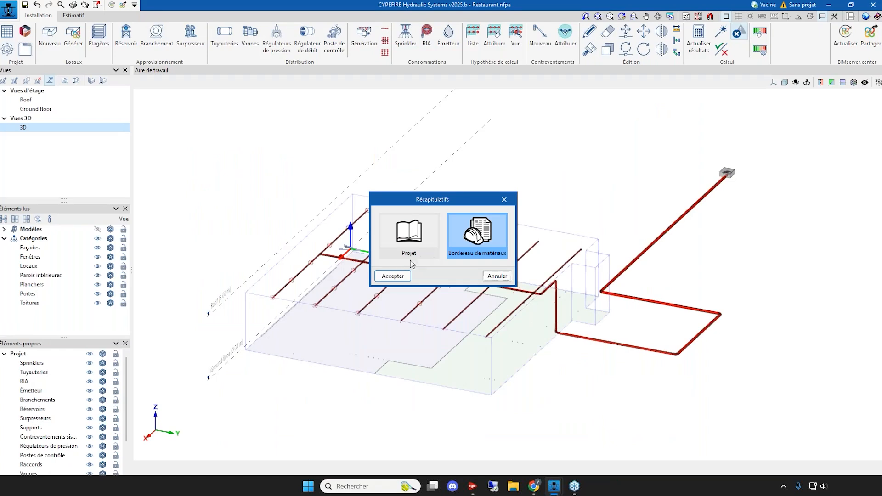
click(393, 275)
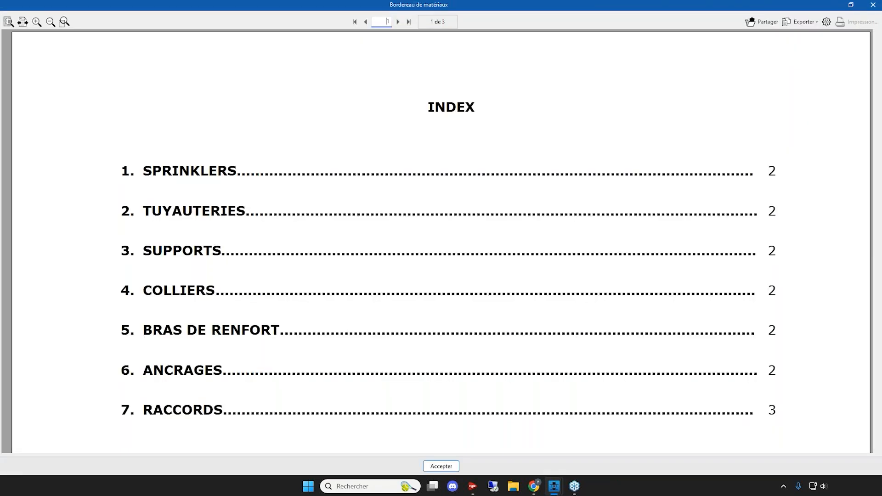
scroll(200, 161, down, 10)
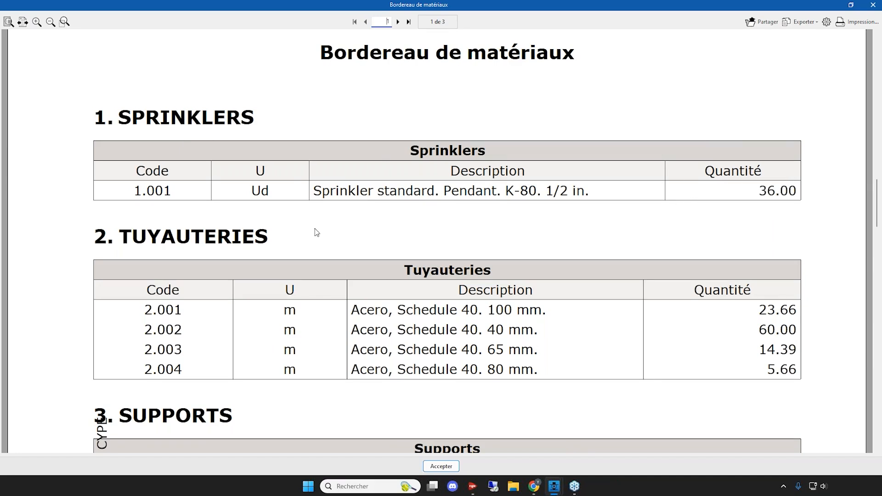
scroll(246, 212, down, 1)
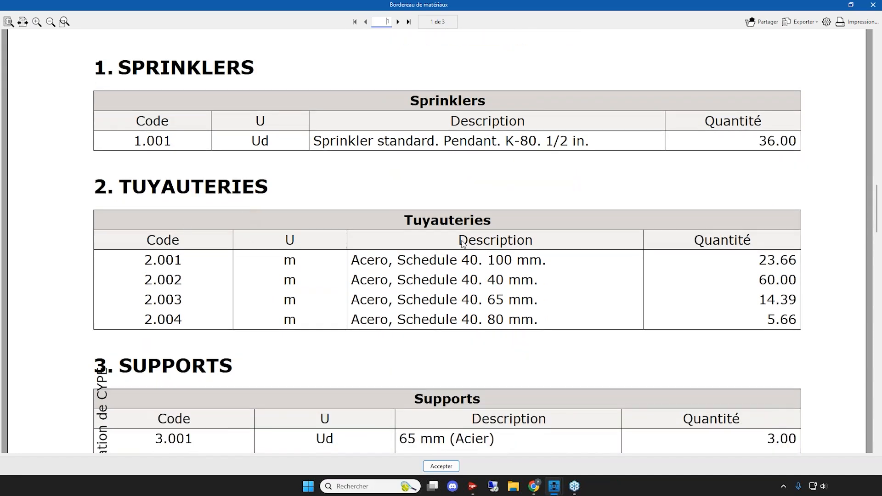
scroll(482, 241, down, 1)
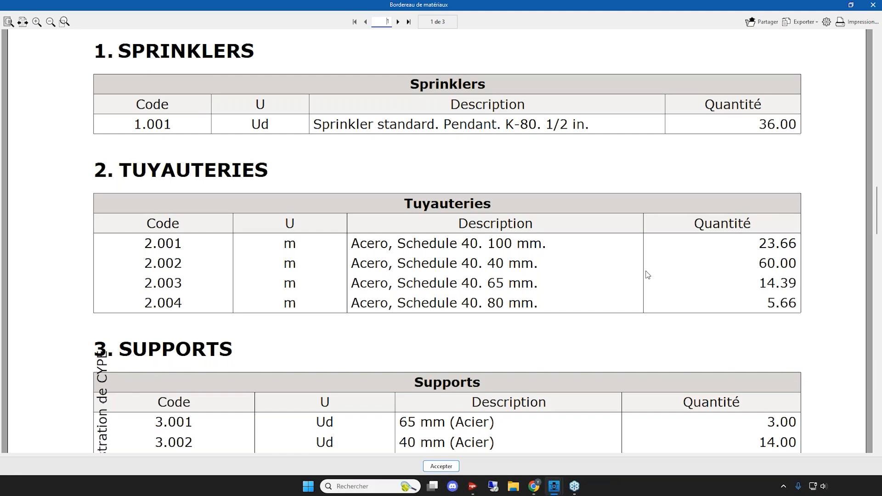
scroll(645, 275, down, 3)
scroll(645, 274, down, 1)
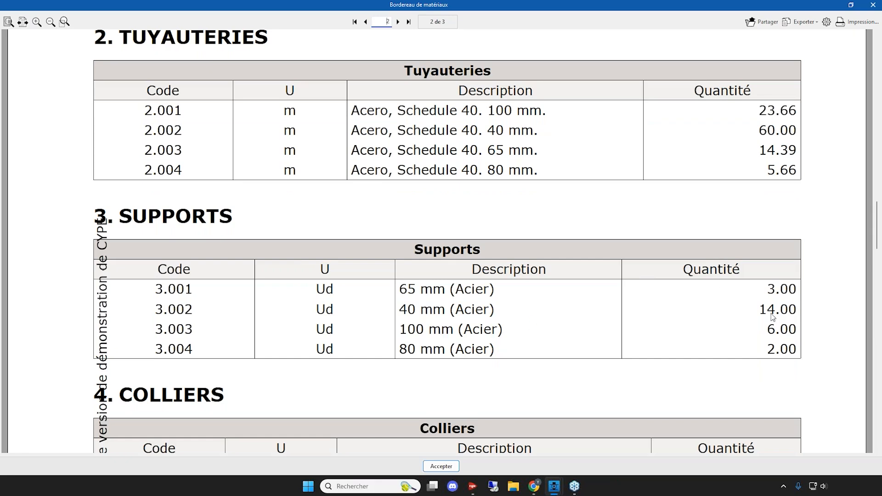
- Read through the Colliers, Bras de renfort, Ancrages and Raccords tables of the material report
scroll(693, 319, down, 3)
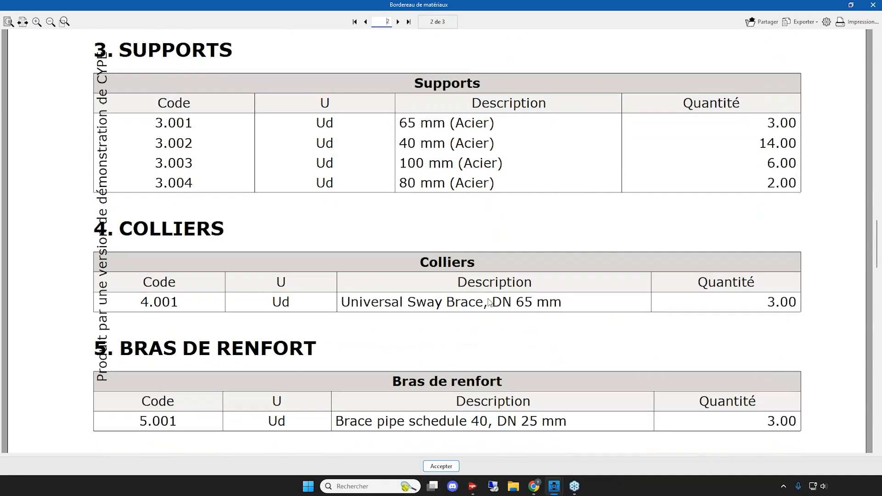
scroll(528, 303, down, 1)
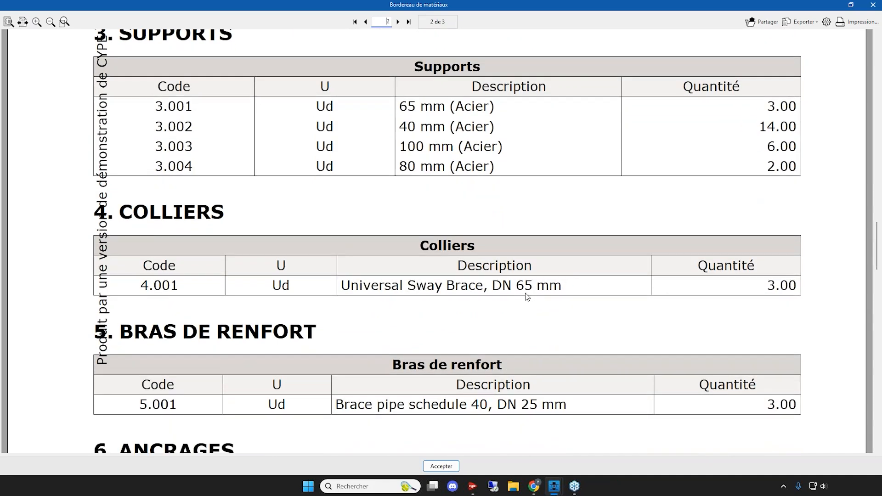
scroll(749, 276, down, 1)
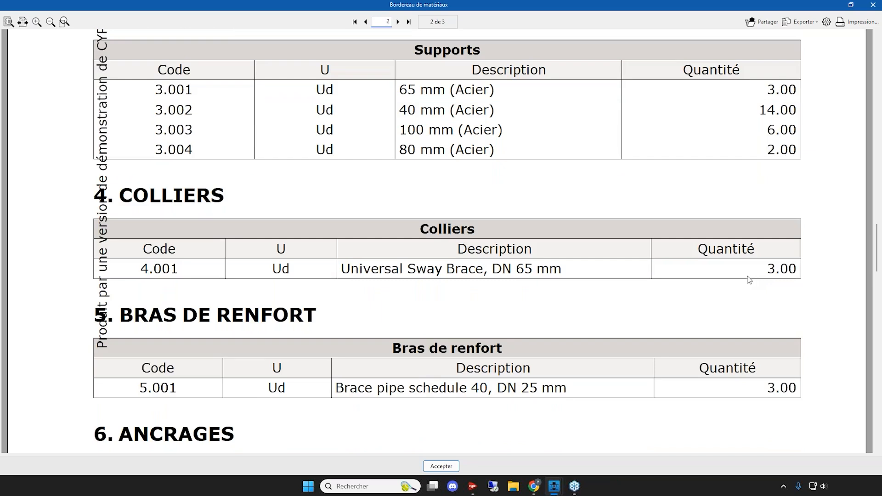
scroll(748, 279, down, 3)
scroll(275, 282, down, 8)
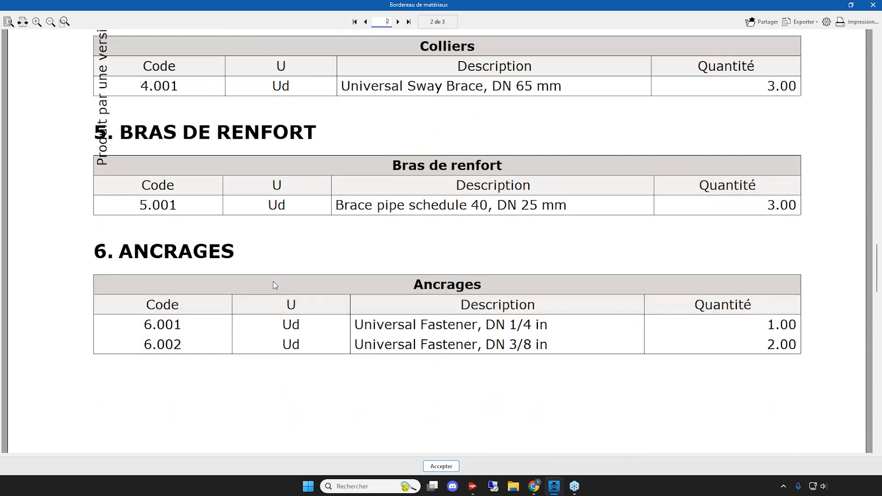
scroll(275, 286, down, 2)
scroll(288, 280, down, 20)
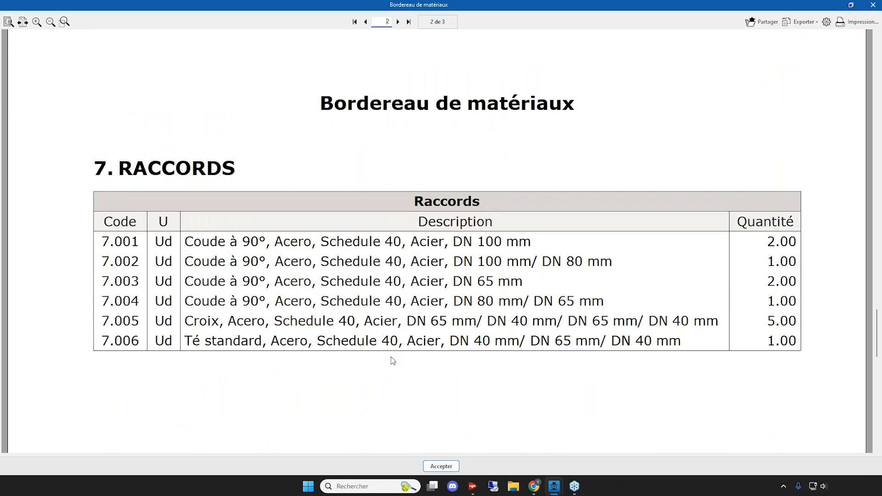
scroll(367, 304, down, 1)
scroll(720, 275, up, 1)
scroll(436, 280, down, 3)
scroll(433, 282, up, 2)
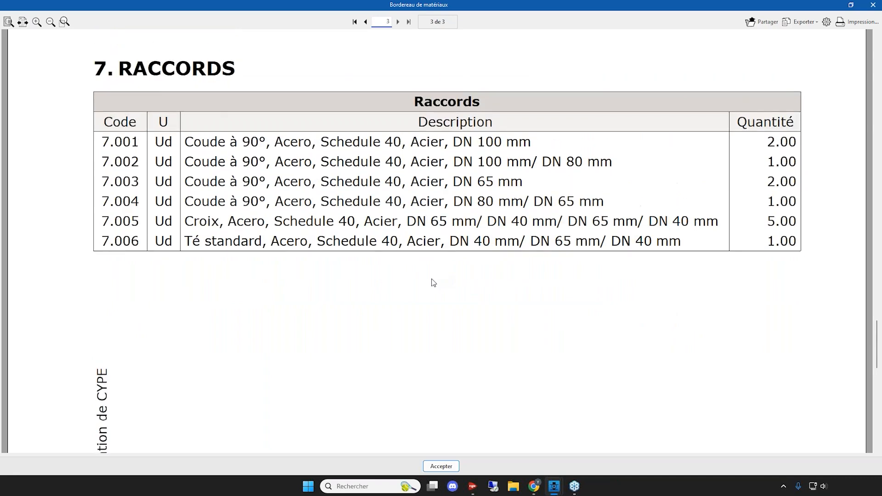
- Look at the export options of the Bordereau de matériaux, then close the report and the report selection without exporting
click(808, 22)
click(809, 25)
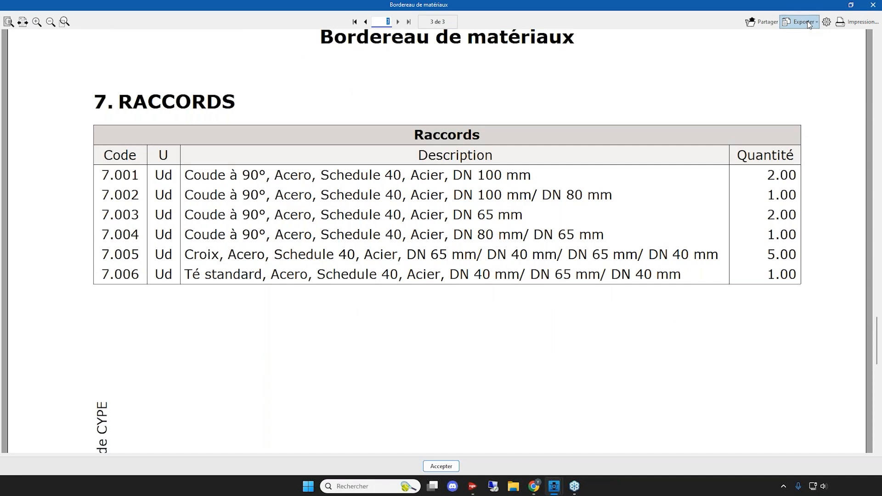
scroll(521, 166, up, 1)
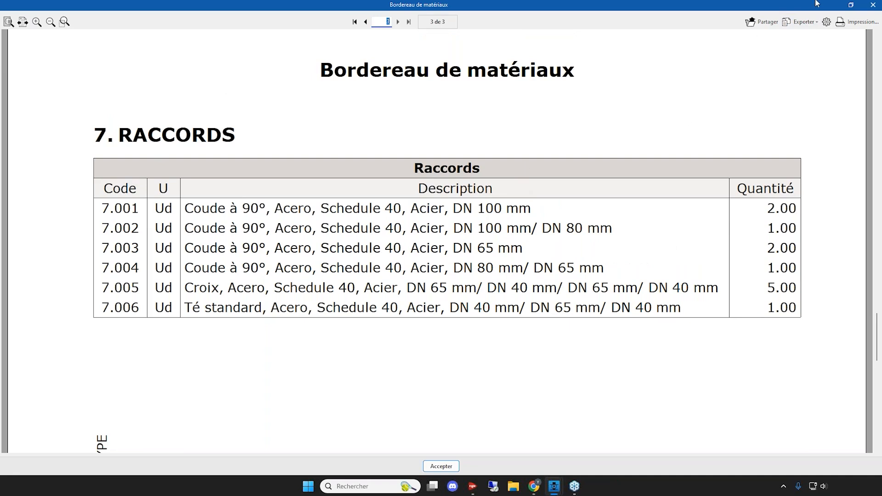
click(872, 5)
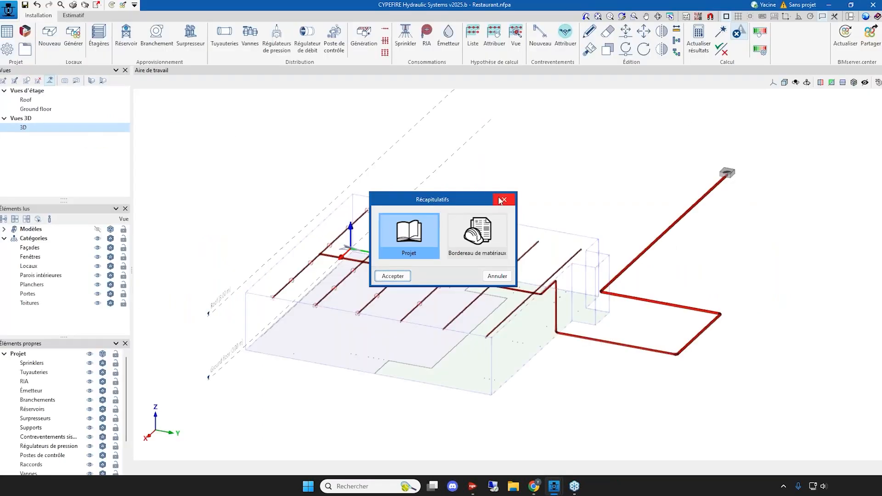
click(504, 199)
- Add a new view drawing to the plan selection and include the 3D view in it
scroll(461, 197, down, 2)
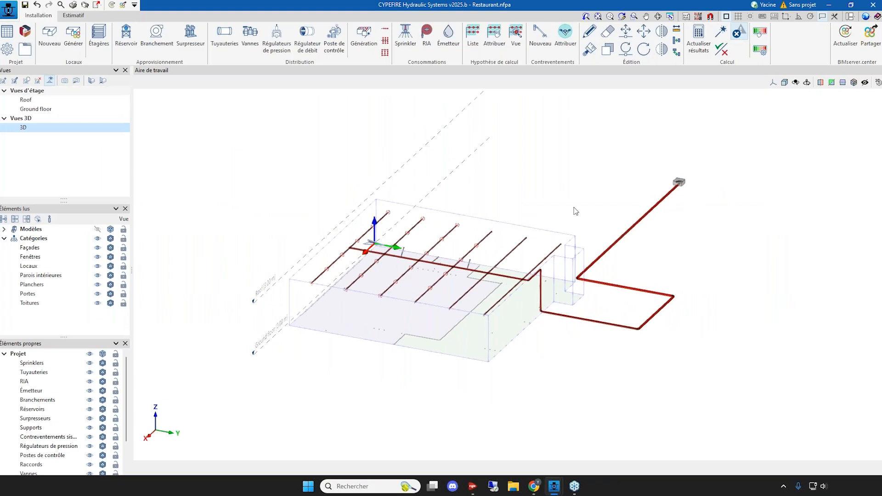
click(11, 11)
click(31, 148)
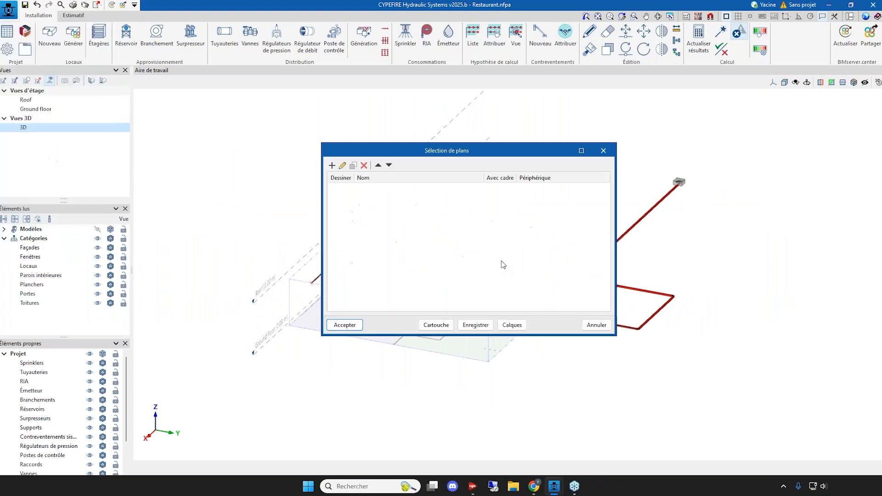
click(332, 165)
click(401, 181)
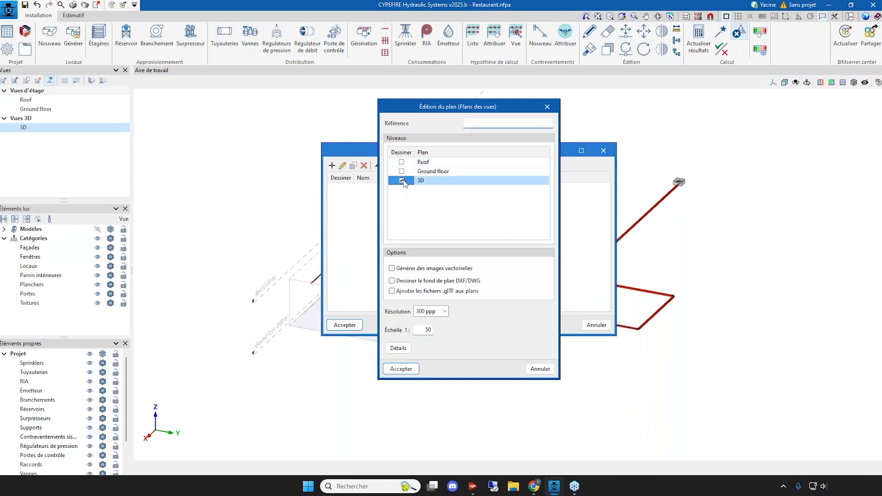
- Enable vector images with the default vectorisation options and give the drawing the reference P1
click(397, 269)
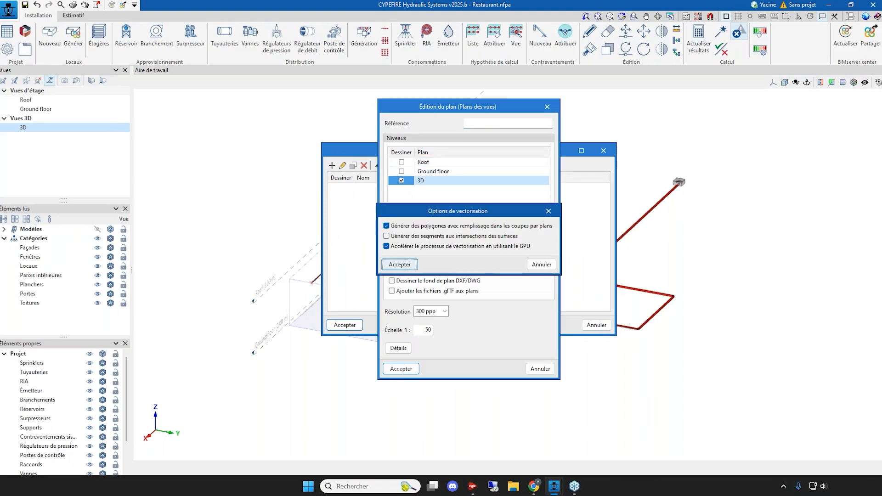
click(398, 265)
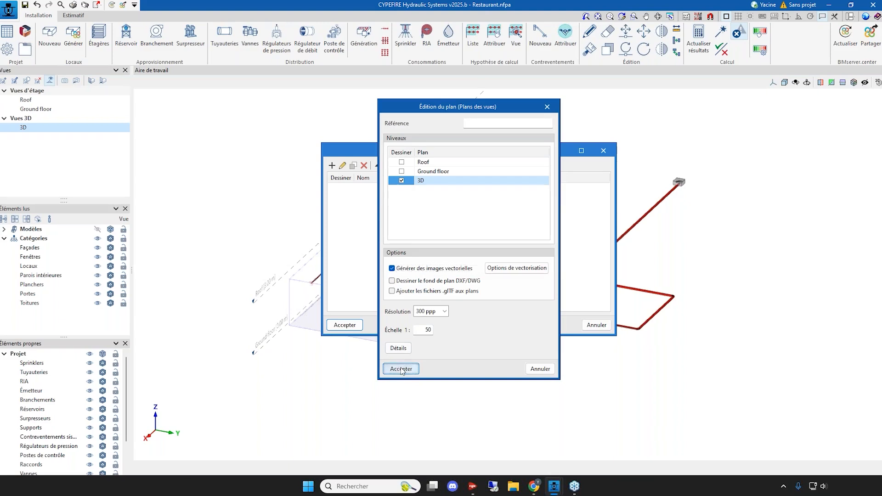
click(508, 123)
text(P1)
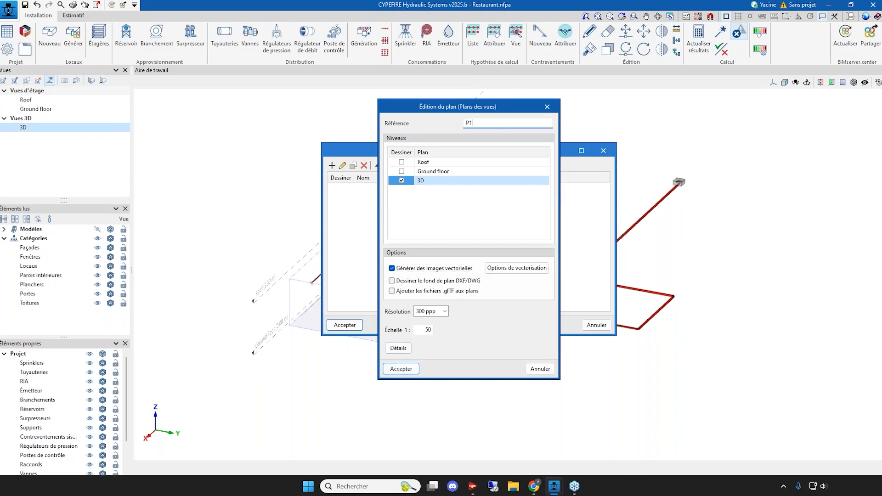
click(401, 368)
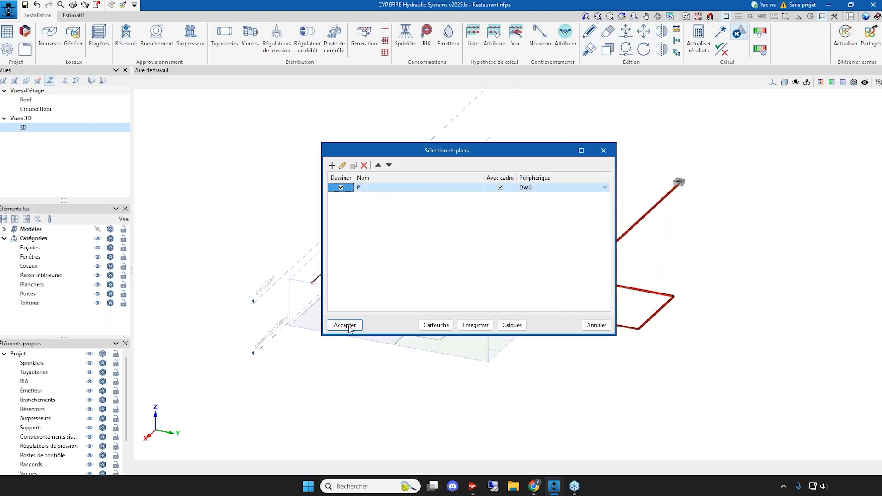
- Check the available output devices for P1, keep DWG, and generate the drawing sheet with the detail of all objects
click(593, 187)
click(604, 187)
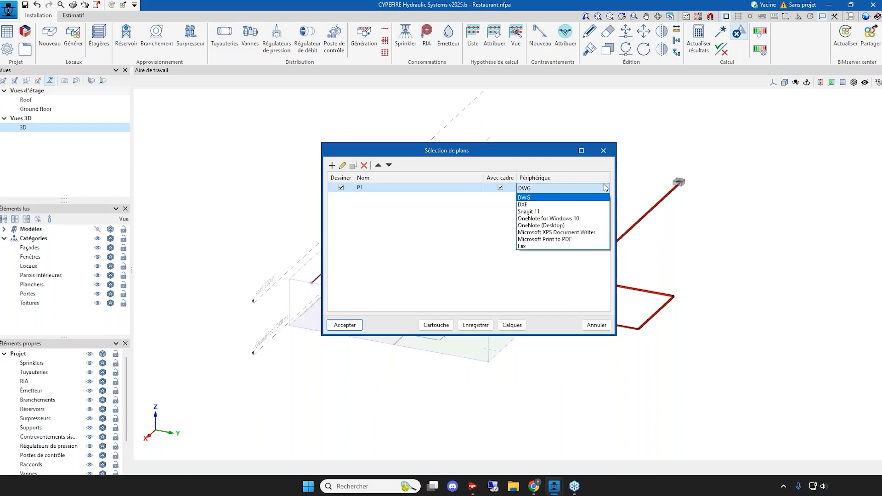
click(604, 187)
click(344, 325)
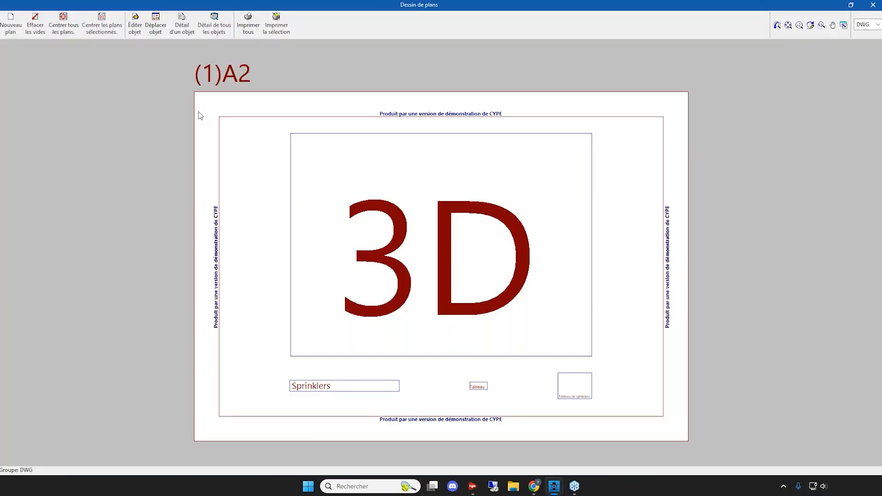
click(214, 23)
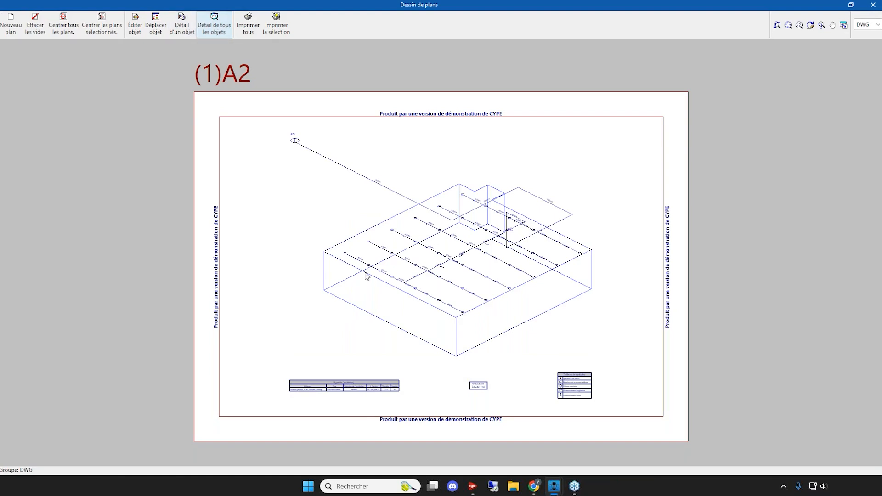
- Inspect the pipes and sprinklers on the 3D drawing sheet, then close the drawing and the plan selection without printing
scroll(340, 255, up, 3)
scroll(450, 299, down, 2)
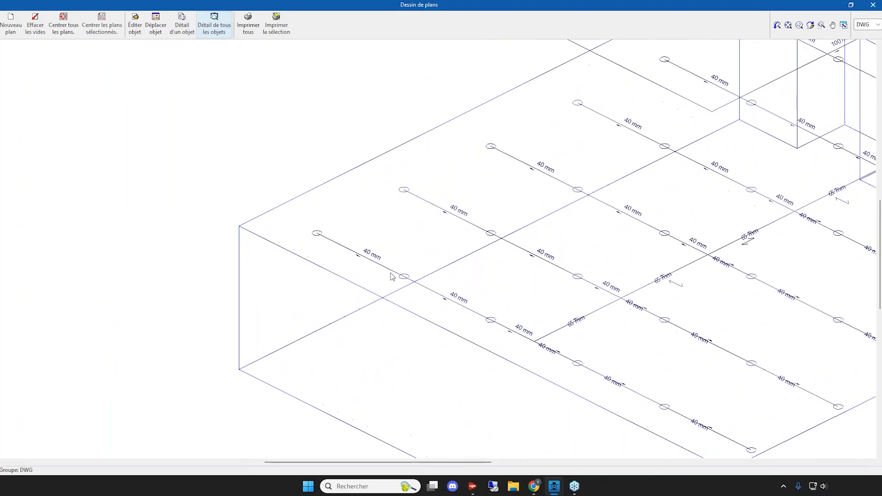
scroll(450, 298, down, 2)
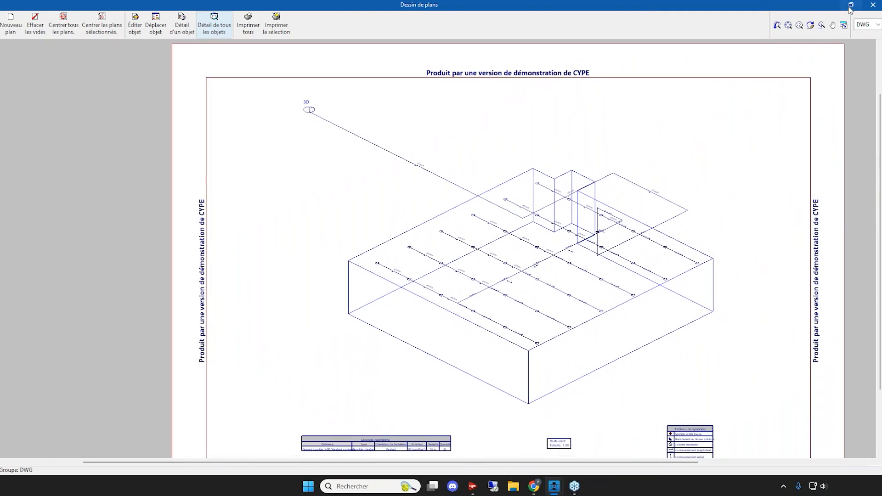
click(872, 4)
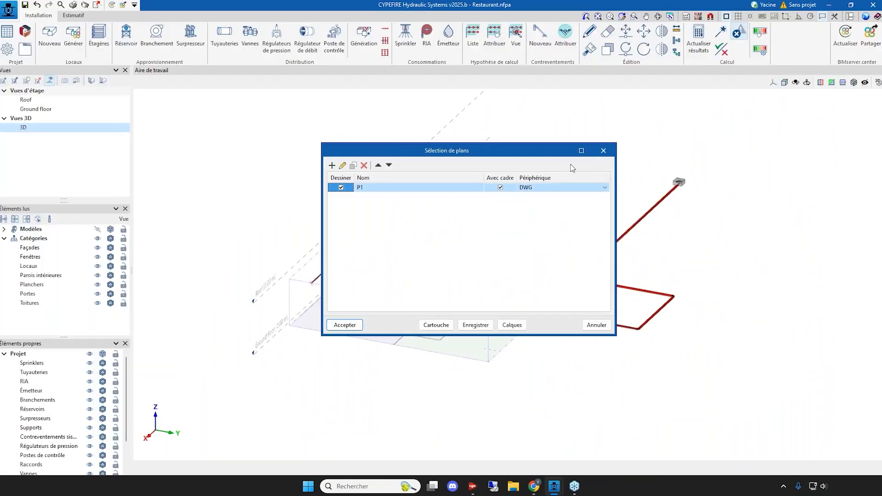
click(603, 151)
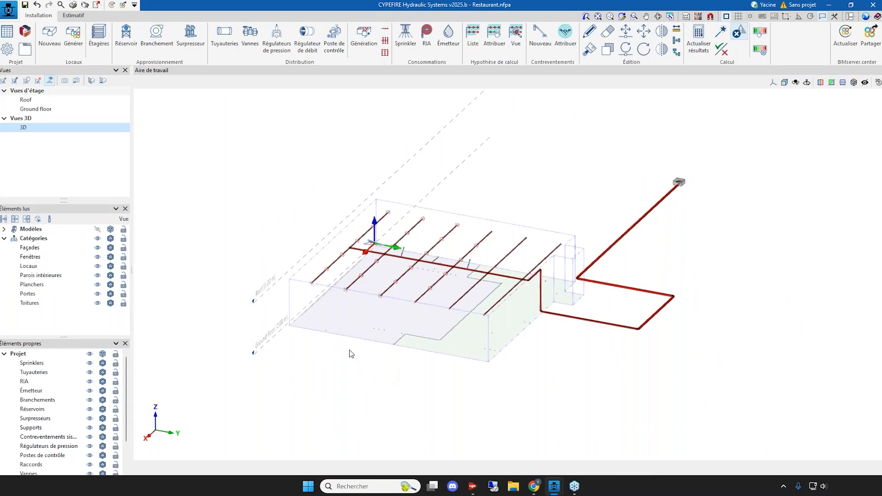
- Look over the job's cost estimate, then return to the installation and view the 3D building model from higher up
click(69, 17)
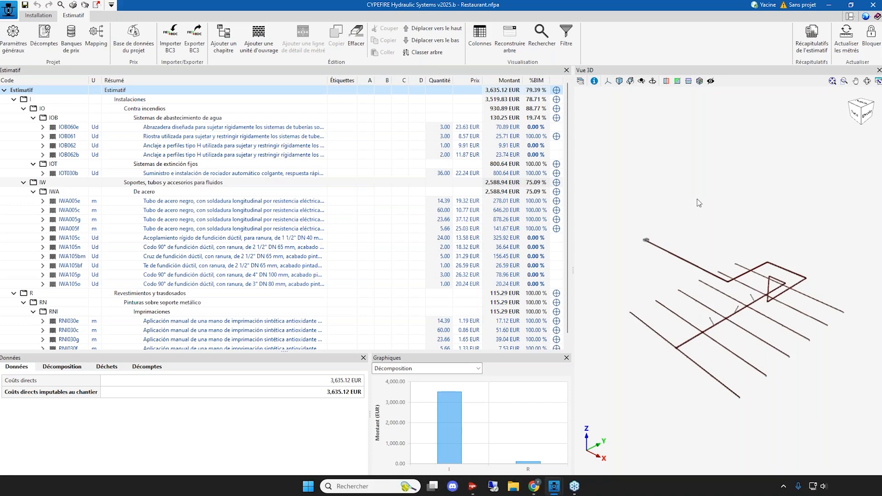
click(38, 15)
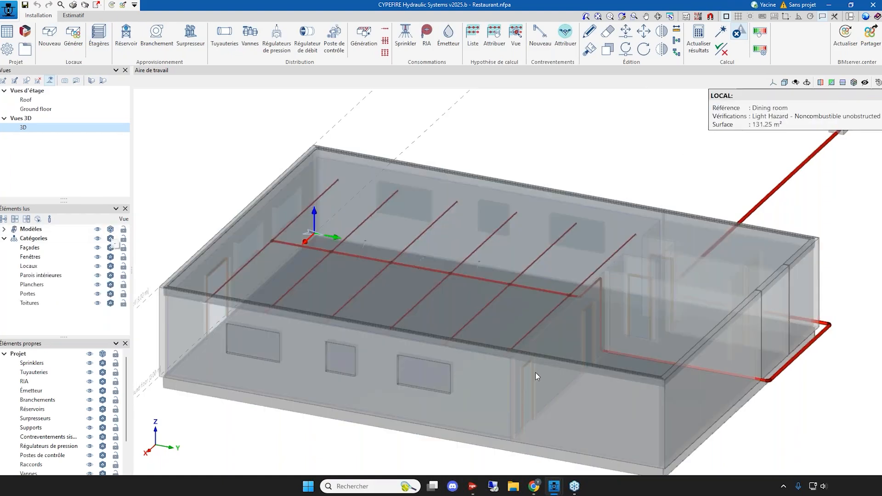
middle_drag(536, 375, 735, 413)
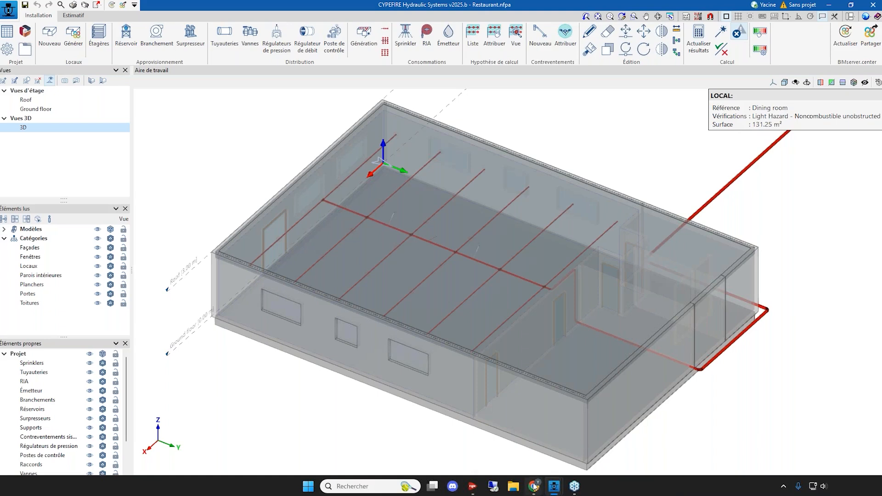
- Switch to Chrome and show the CYPEFIRE Hydraulic Systems section of the Version 2025.b news page
mouse_move(533, 486)
click(543, 438)
click(69, 8)
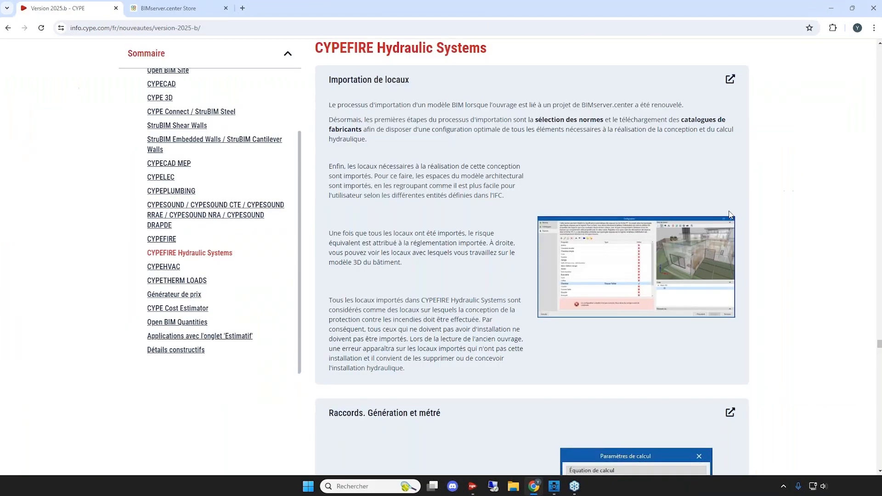